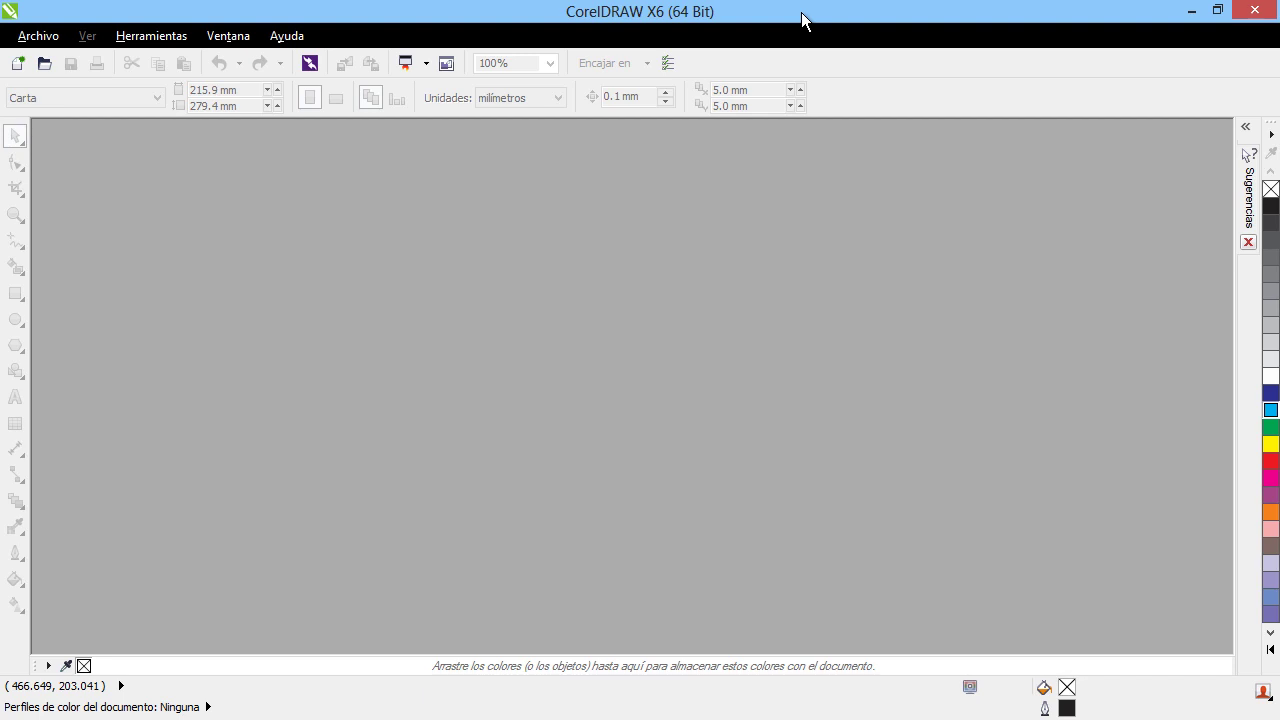
Open the welcome screen and start a new blank document.
left_click(287, 36)
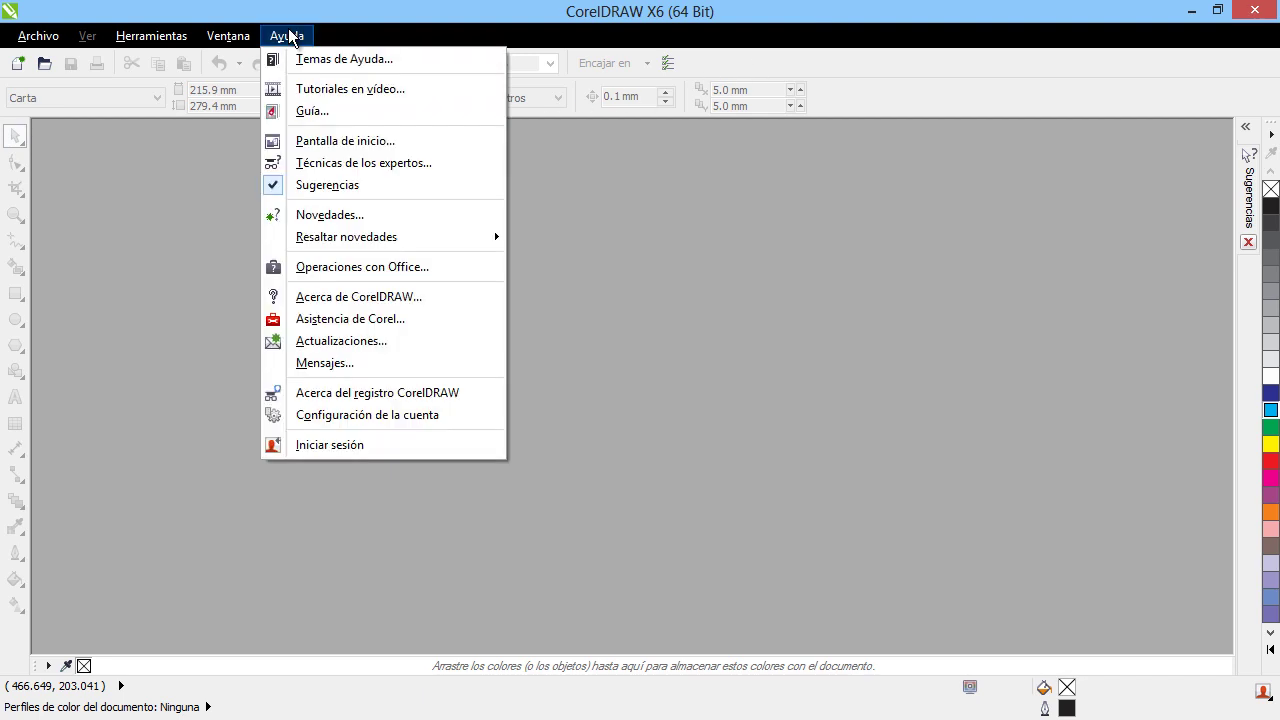
left_click(331, 140)
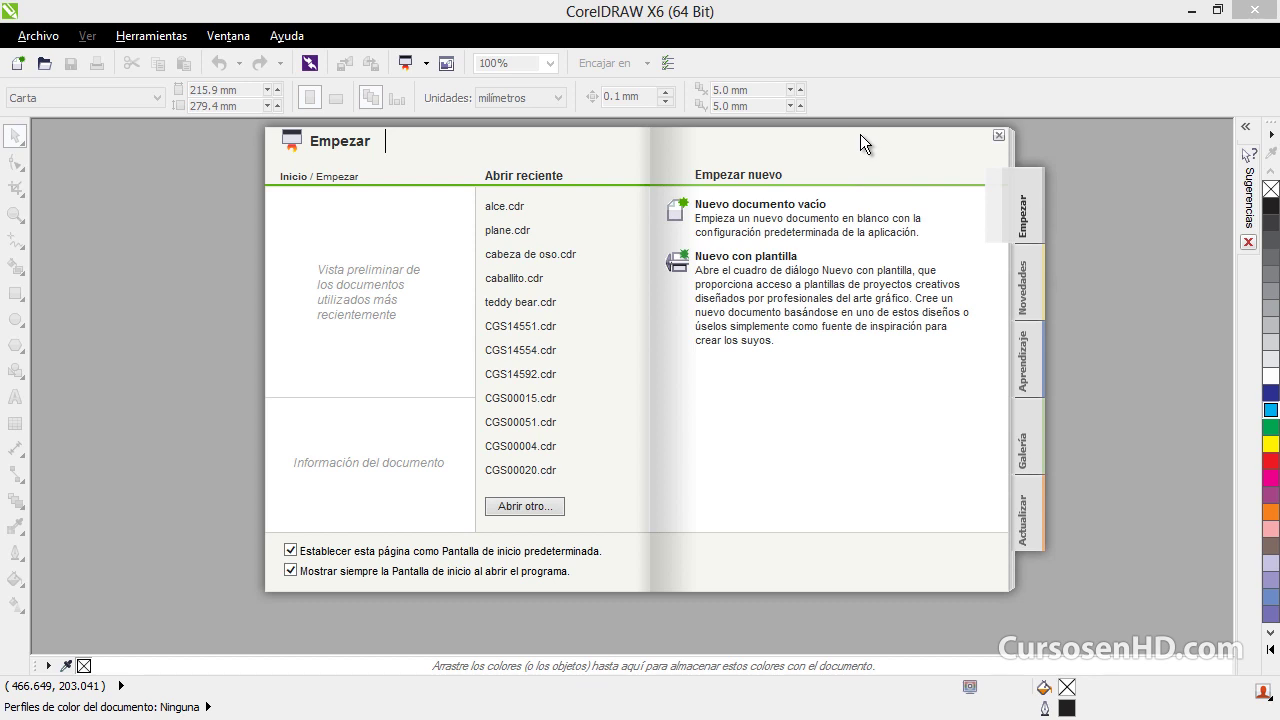
left_click(771, 213)
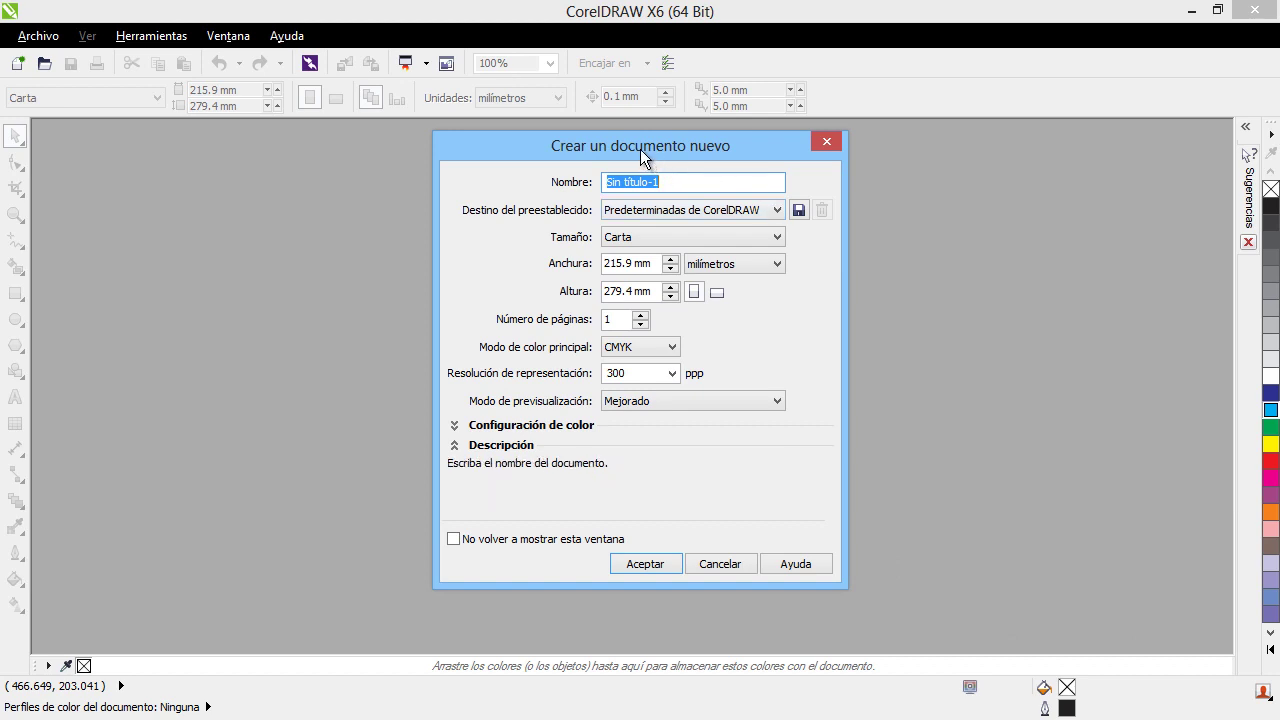
Examine the name field, the preset destinations and the available page sizes in the new document settings.
left_click_drag(688, 186, 583, 197)
left_click(697, 186)
double_click(690, 184)
left_click_drag(694, 186, 570, 184)
left_click(693, 182)
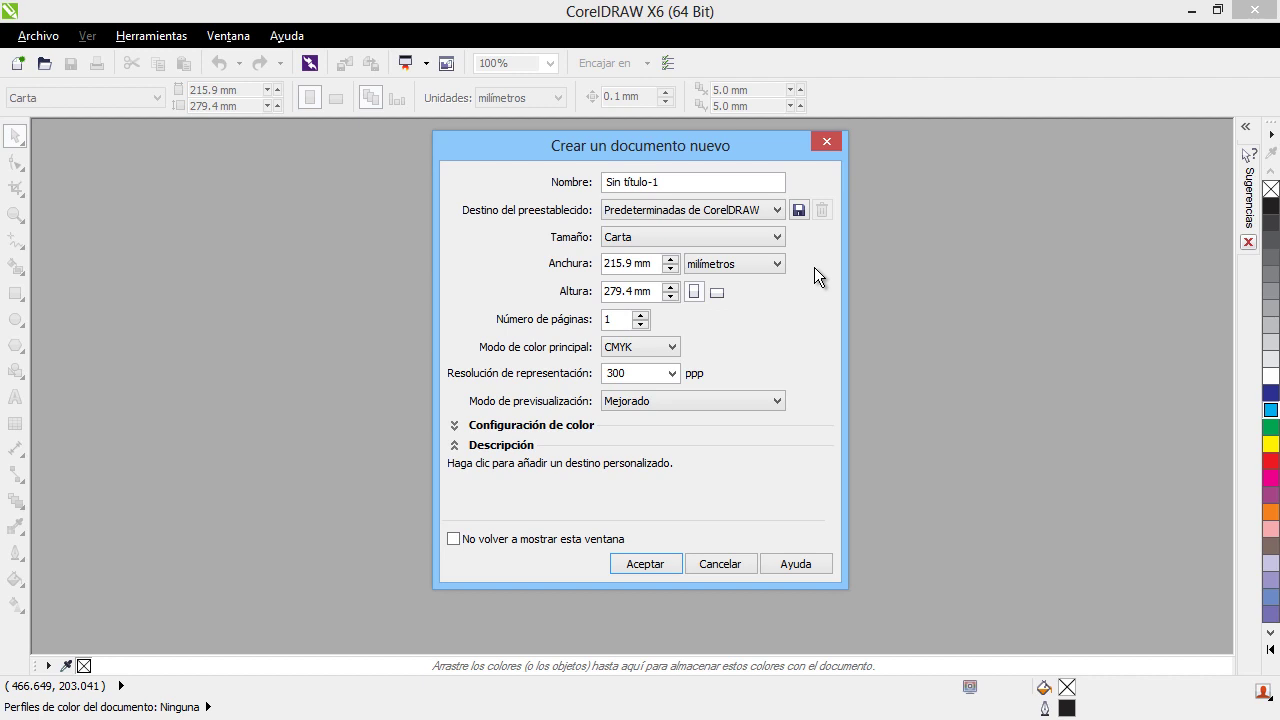
left_click(757, 210)
left_click(755, 209)
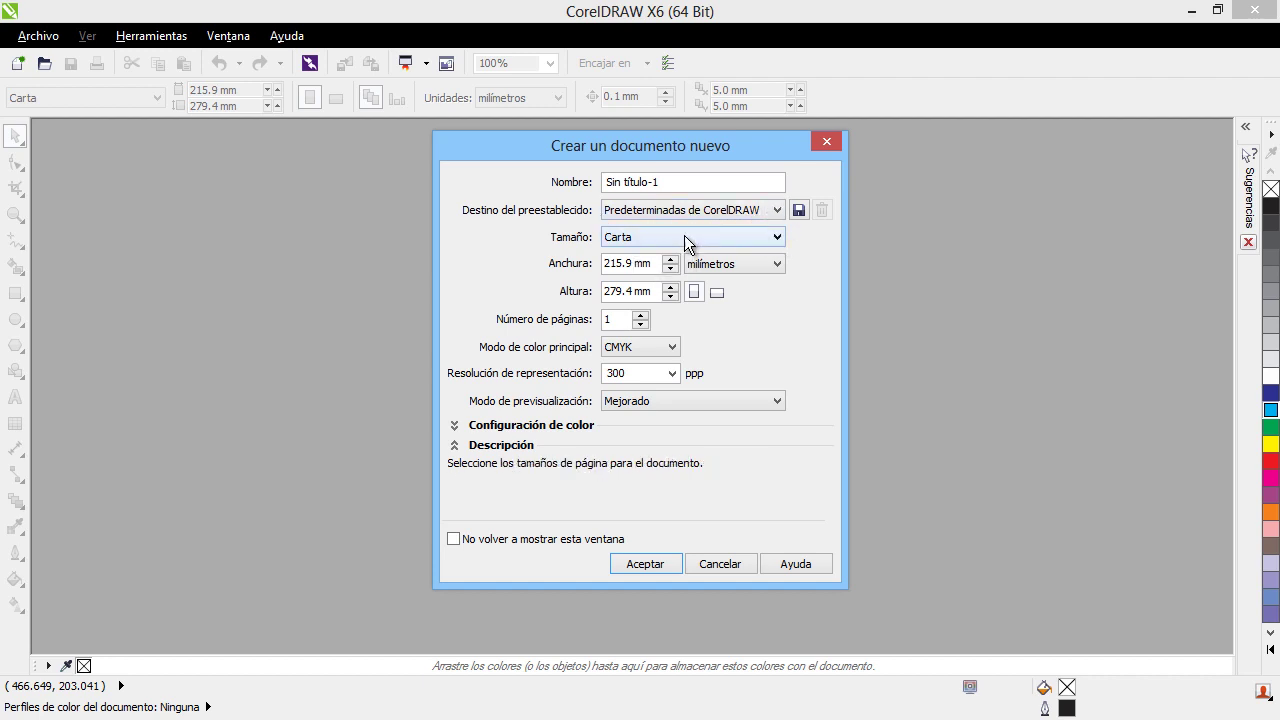
left_click(777, 240)
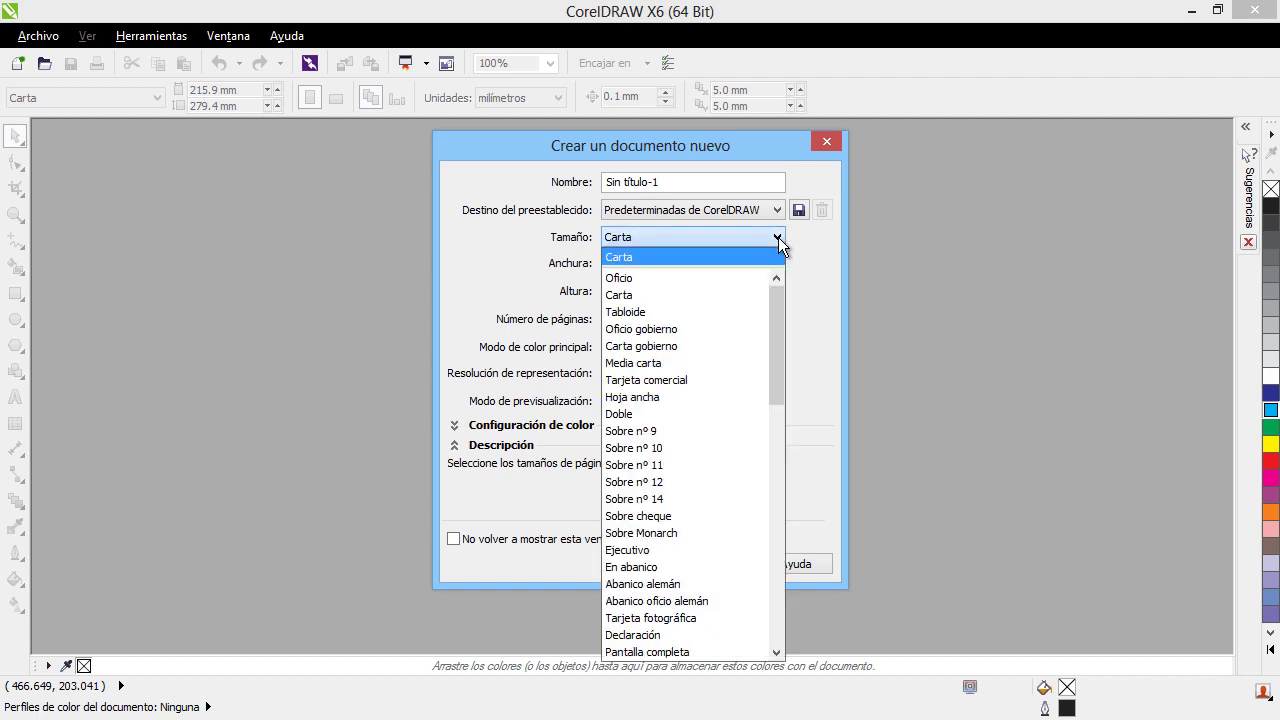
left_click_drag(783, 309, 777, 275)
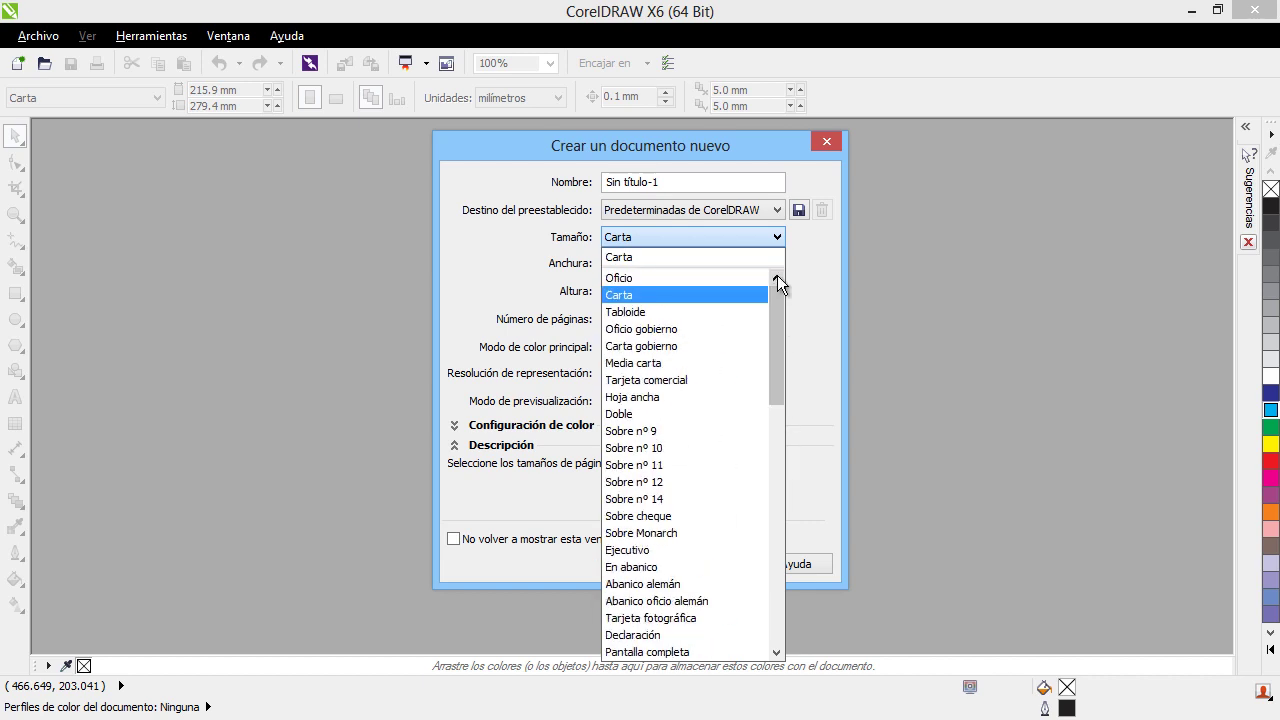
left_click(807, 251)
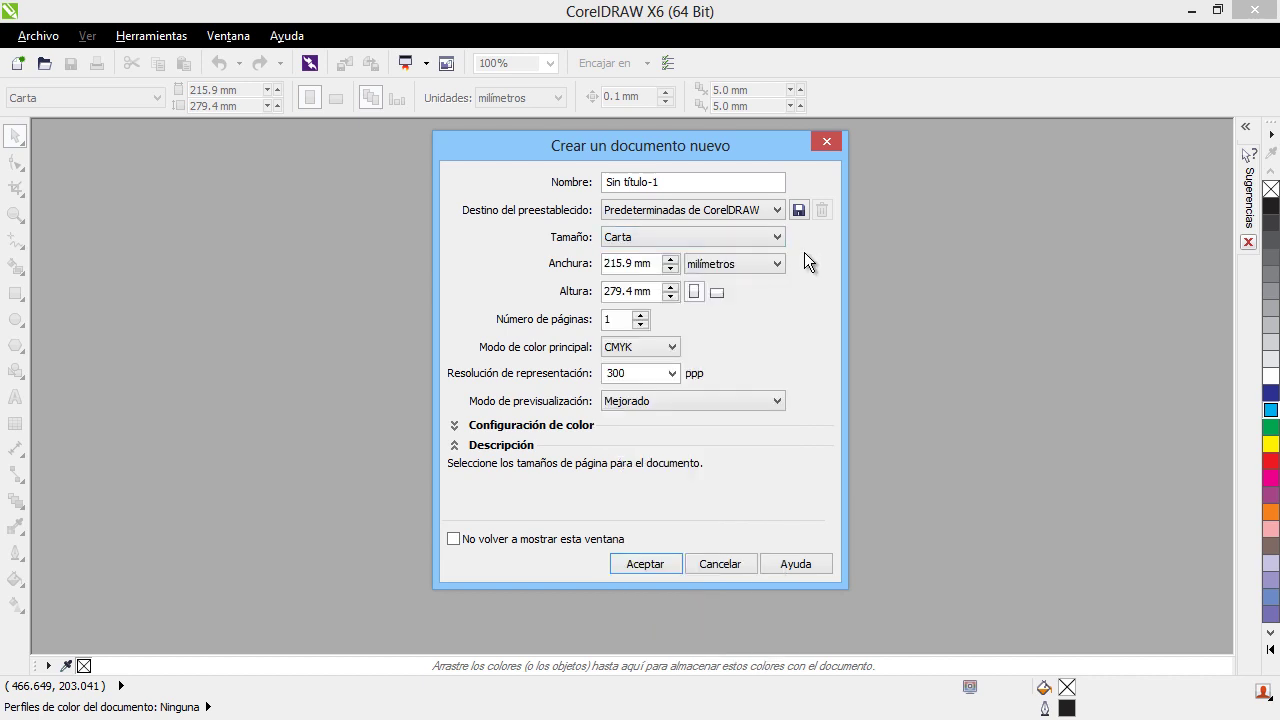
Set the new document's page width to 217.9 mm and its height to 282.4 mm.
left_click(671, 259)
left_click(671, 259)
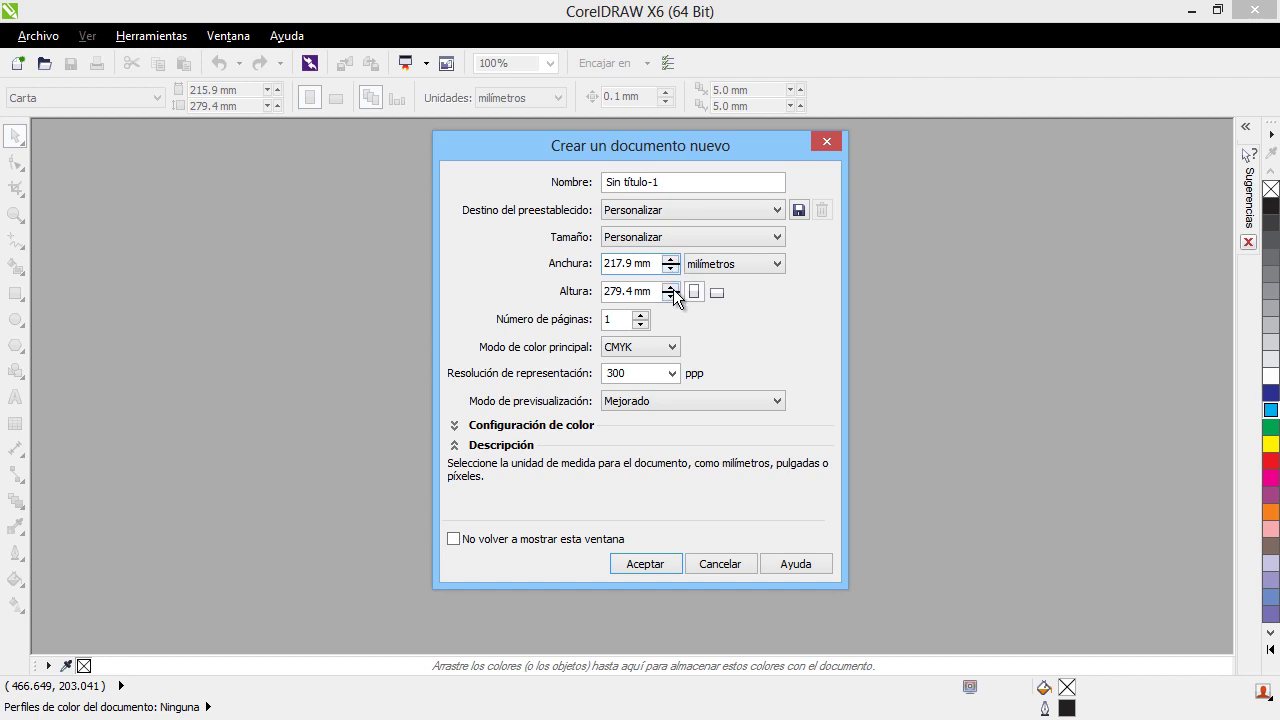
left_click(670, 287)
left_click(670, 287)
left_click(670, 287)
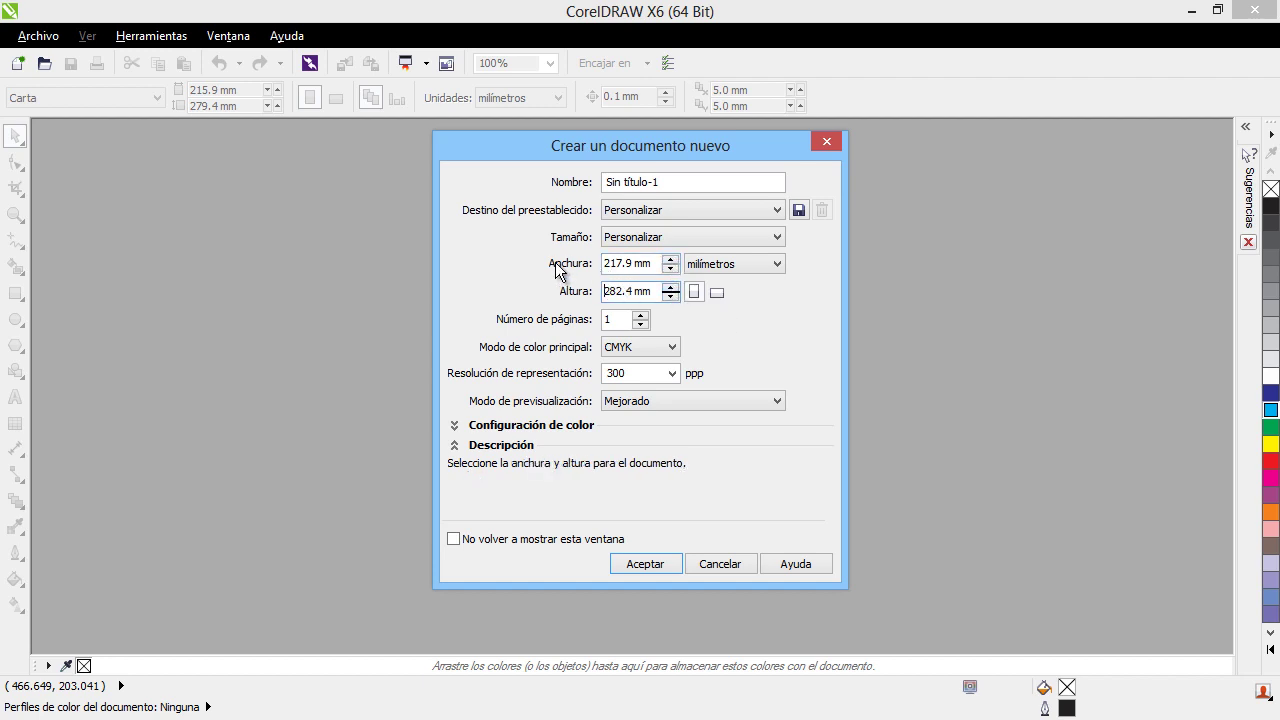
Check the available measurement units and switch the new document's page orientation to landscape.
left_click(776, 264)
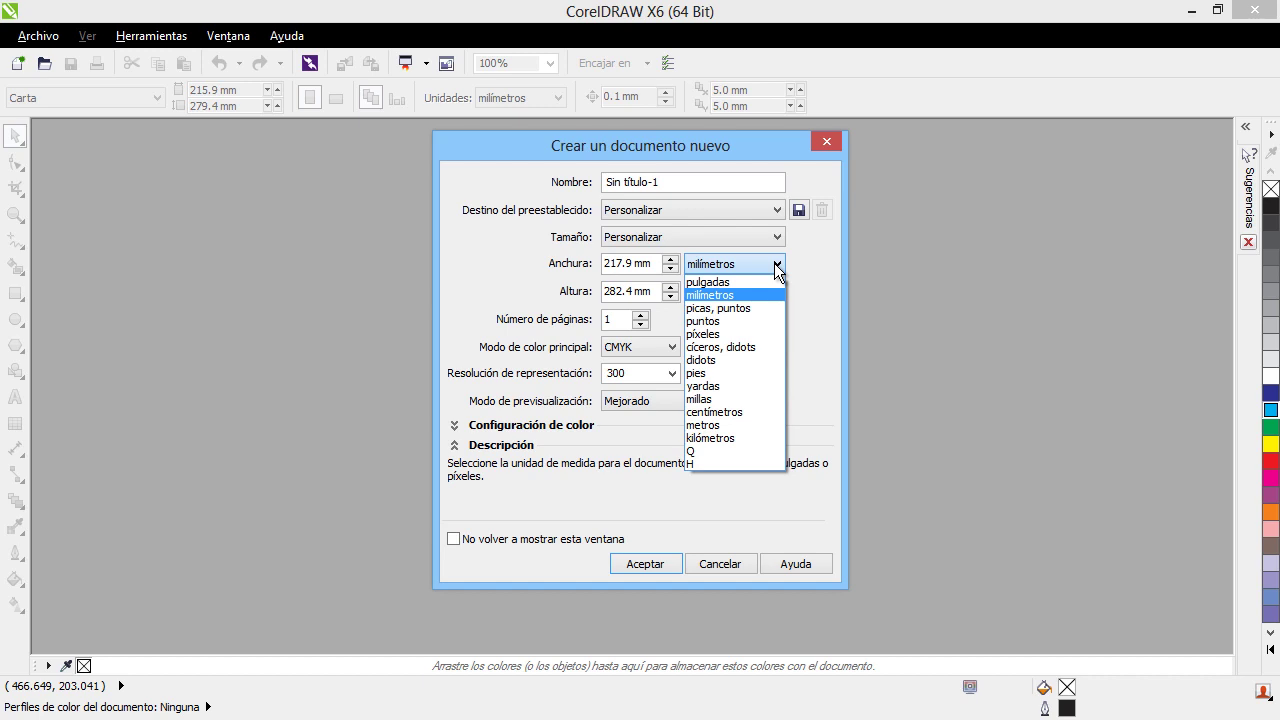
left_click(805, 262)
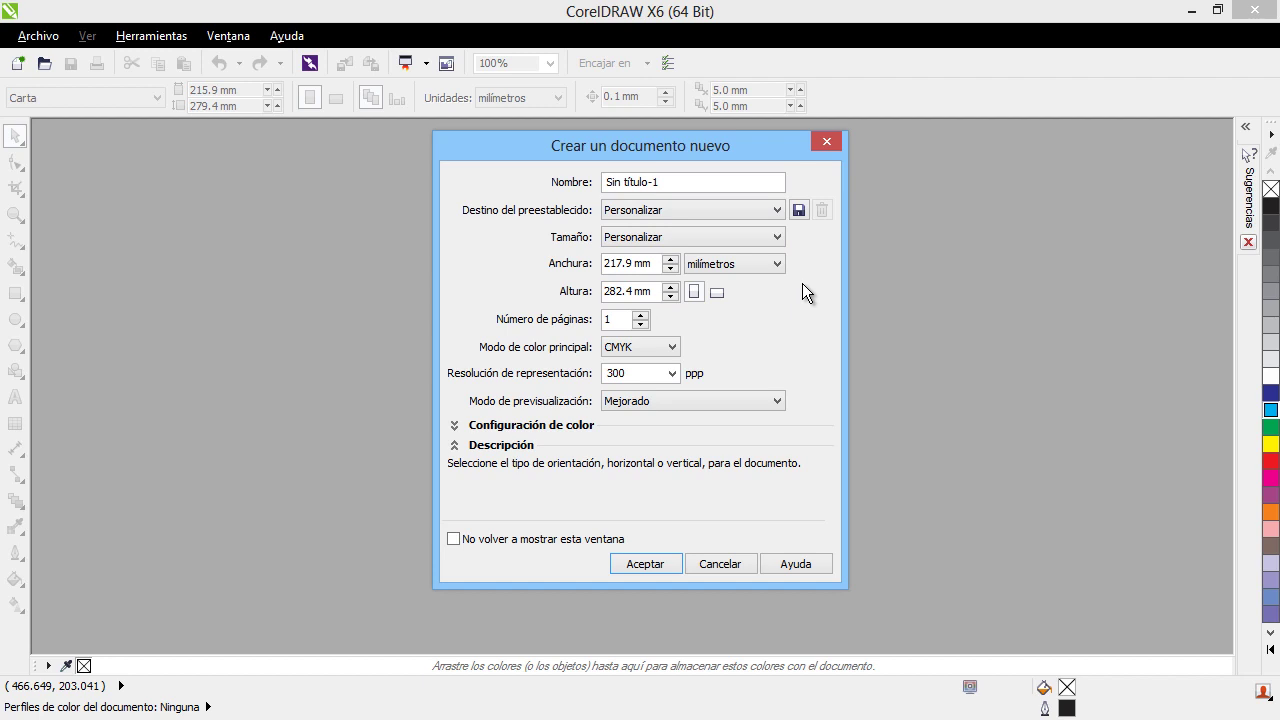
left_click(640, 315)
left_click(717, 292)
Switch the new document's primary colour mode to RGB and back to CMYK.
left_click(652, 346)
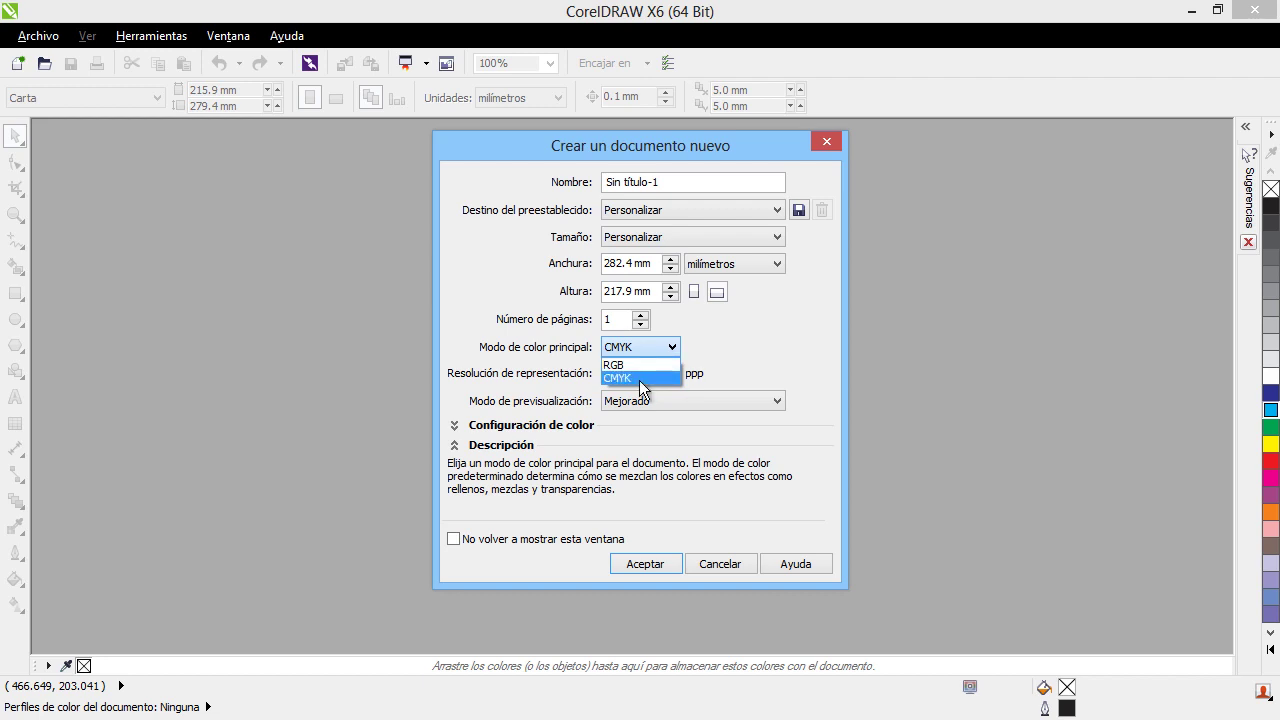
left_click(759, 317)
left_click(645, 363)
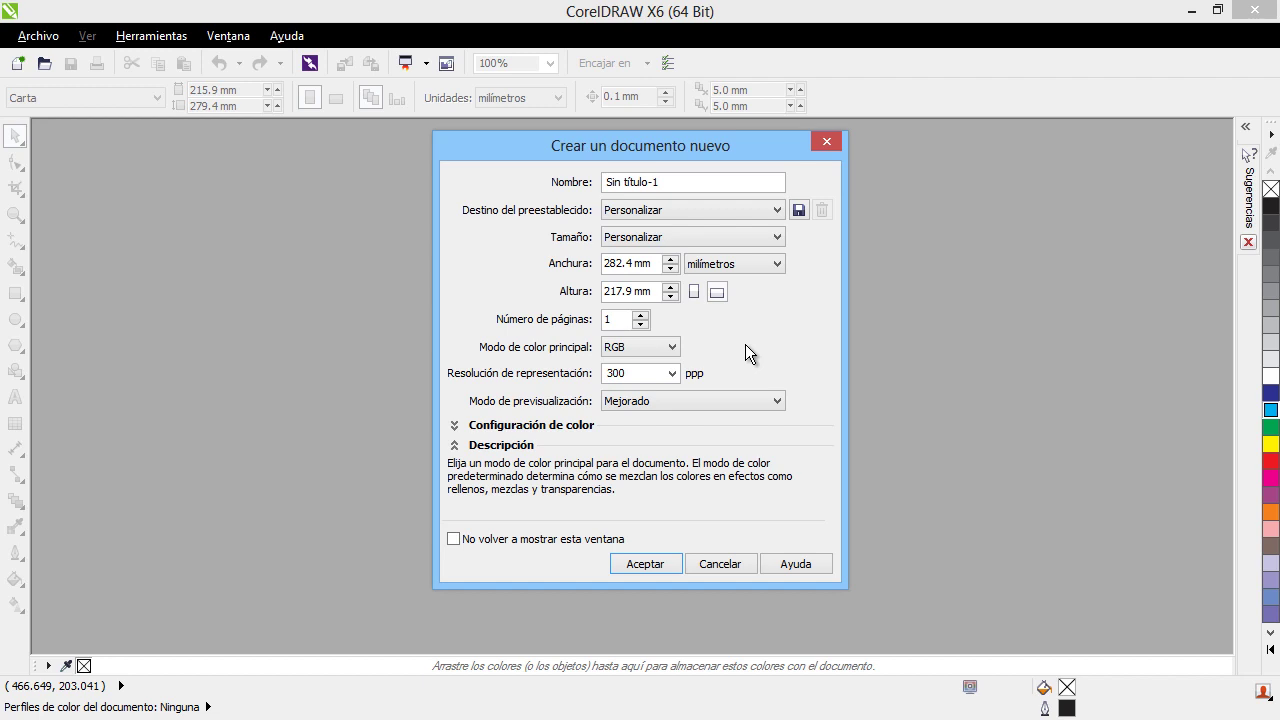
left_click(656, 346)
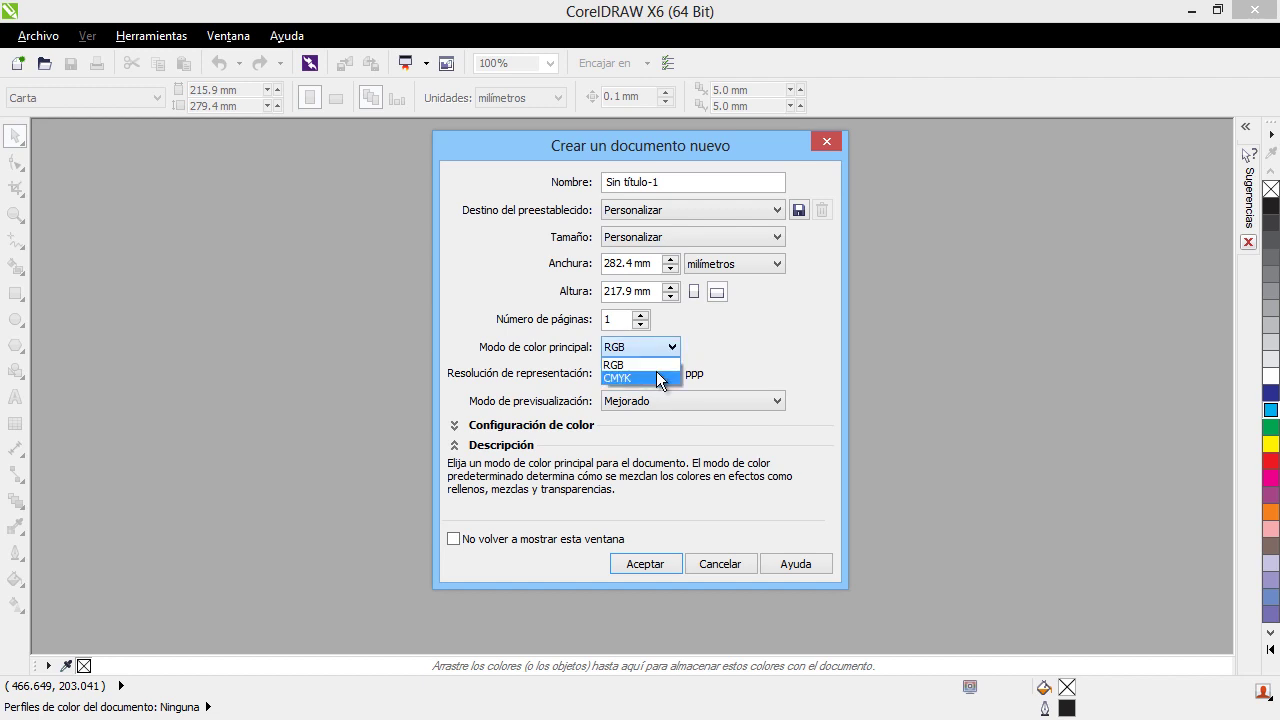
left_click(660, 375)
key("Tab")
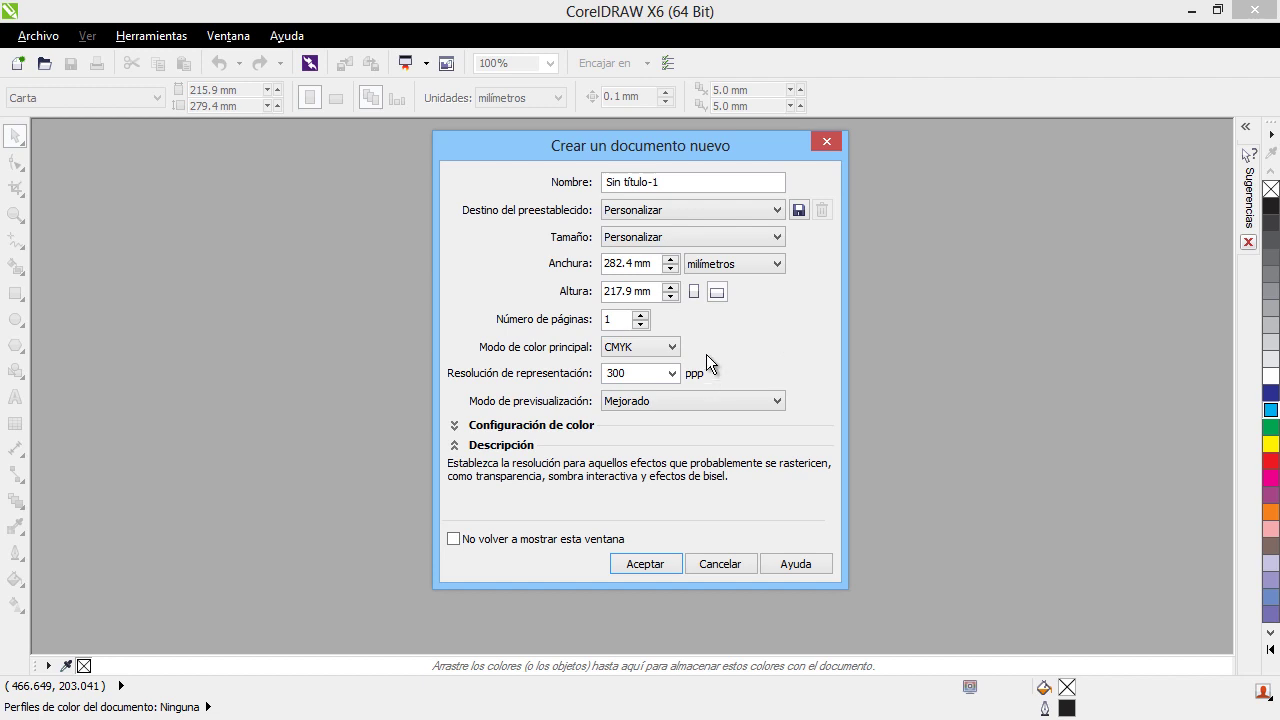
mouse_move(636, 352)
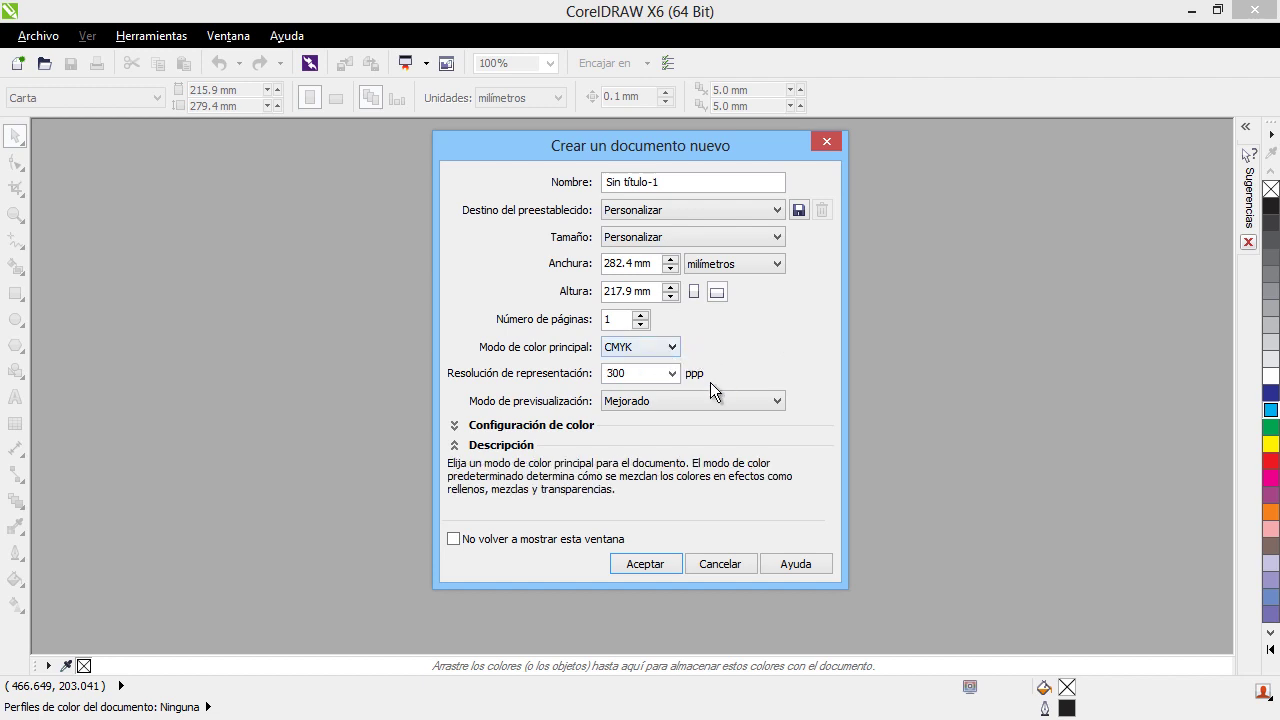
mouse_move(705, 385)
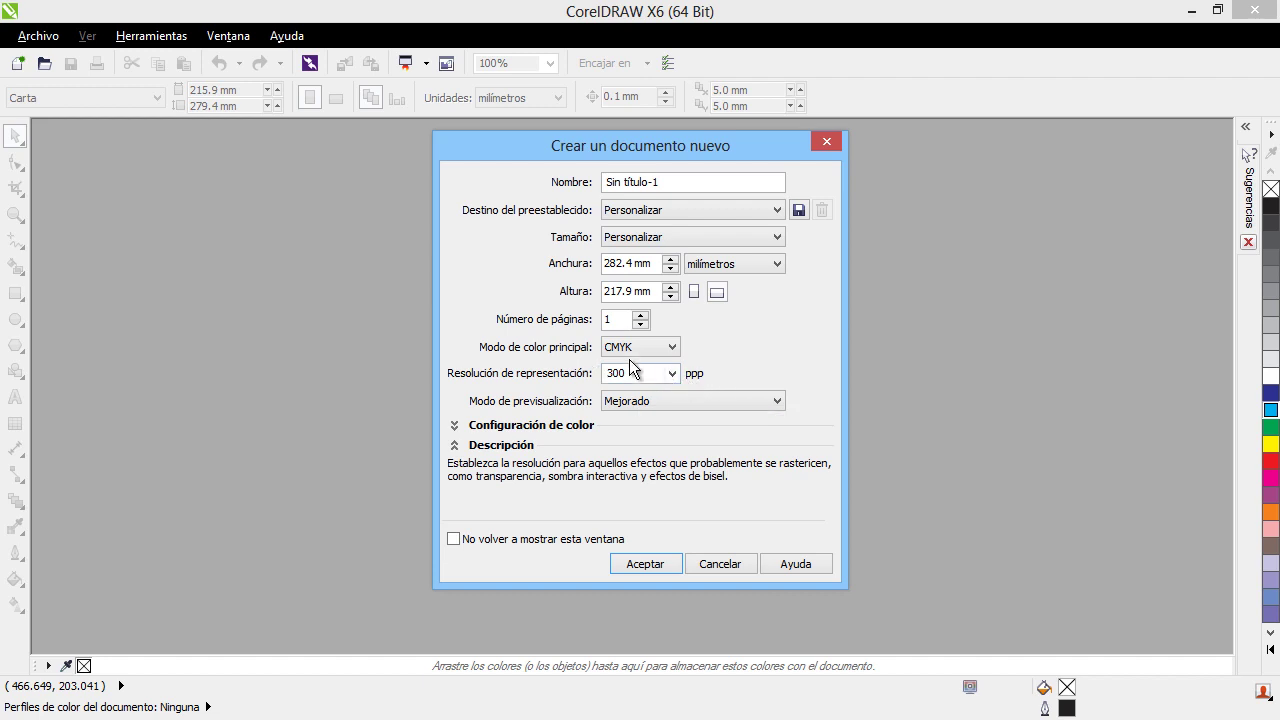
mouse_move(733, 344)
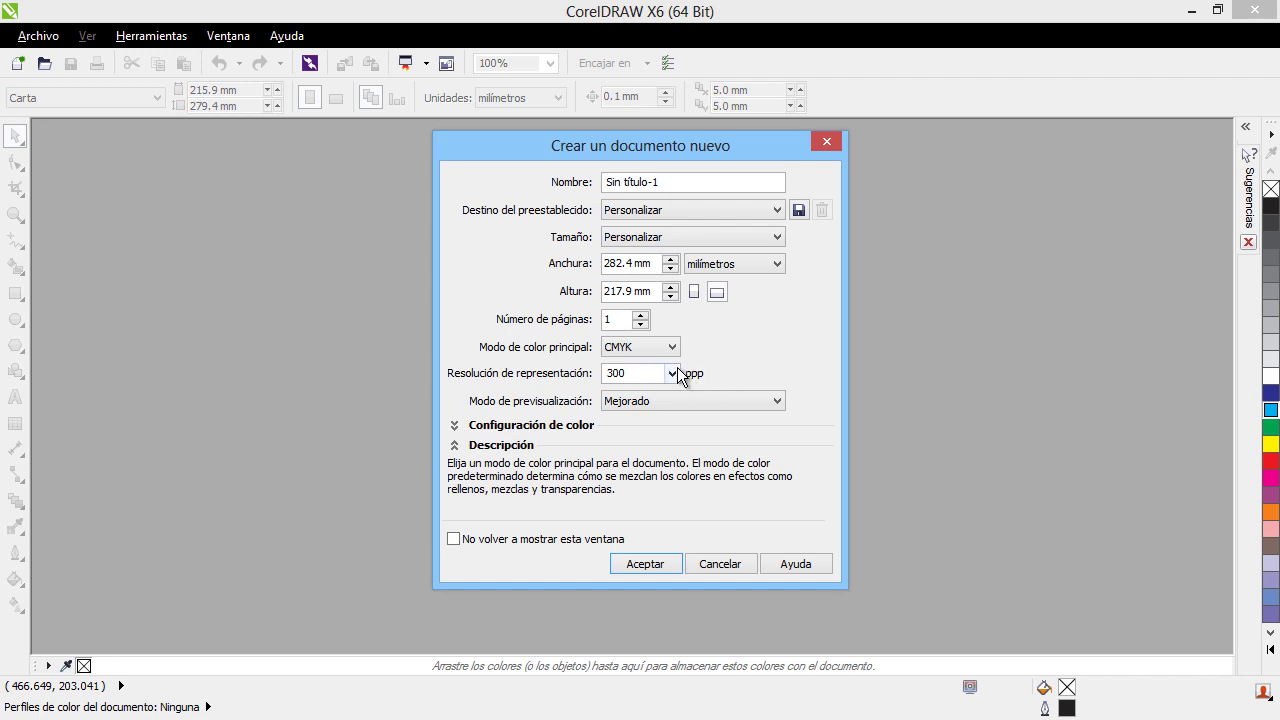
mouse_move(716, 374)
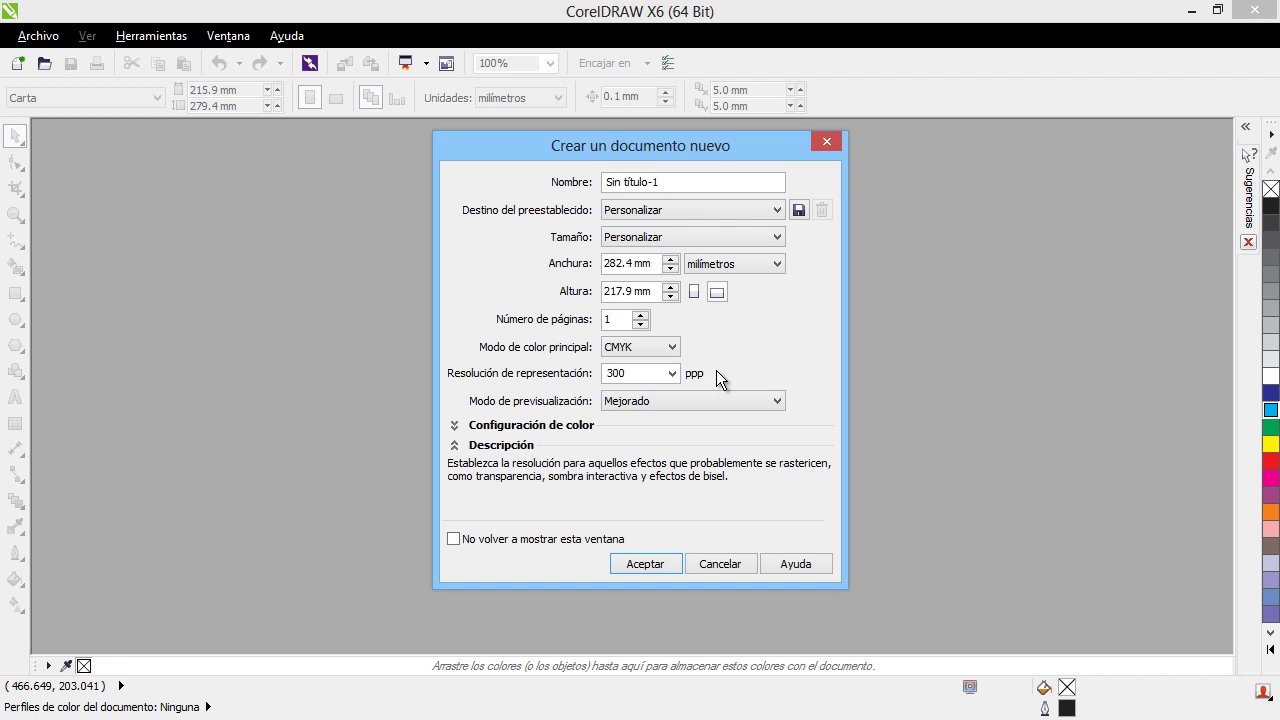
left_click(655, 346)
left_click(660, 364)
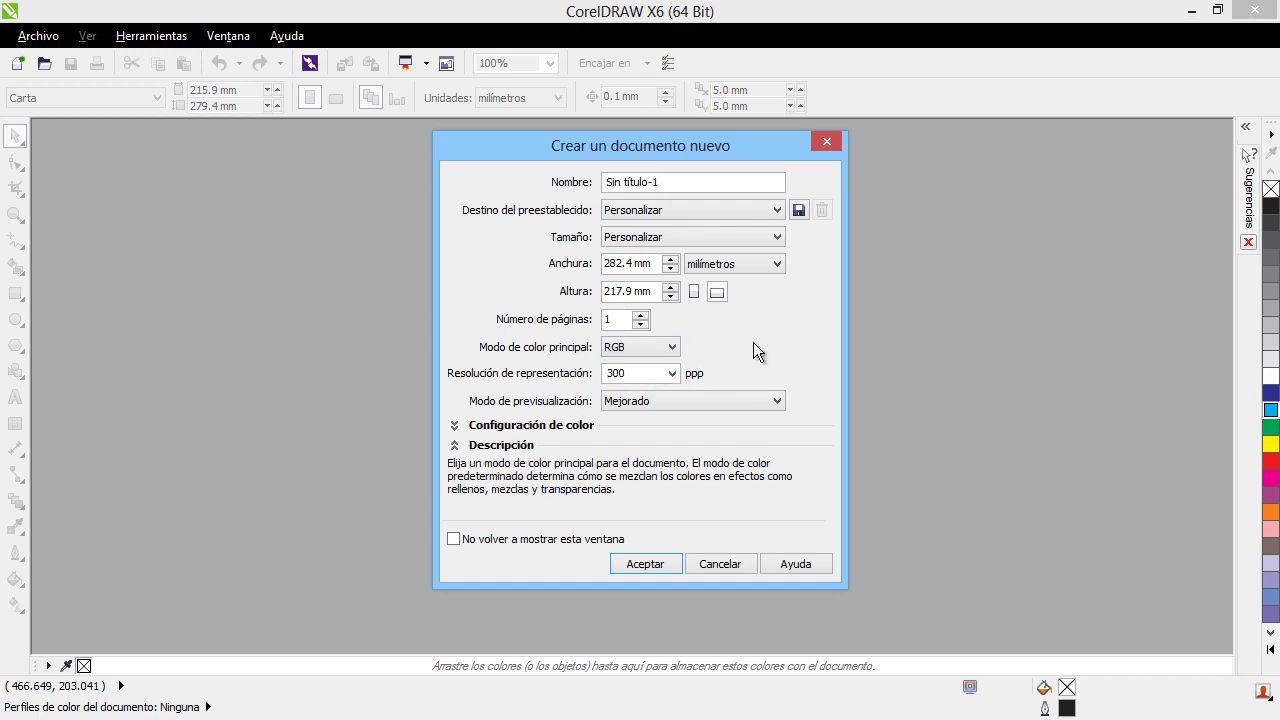
left_click(660, 348)
left_click(658, 378)
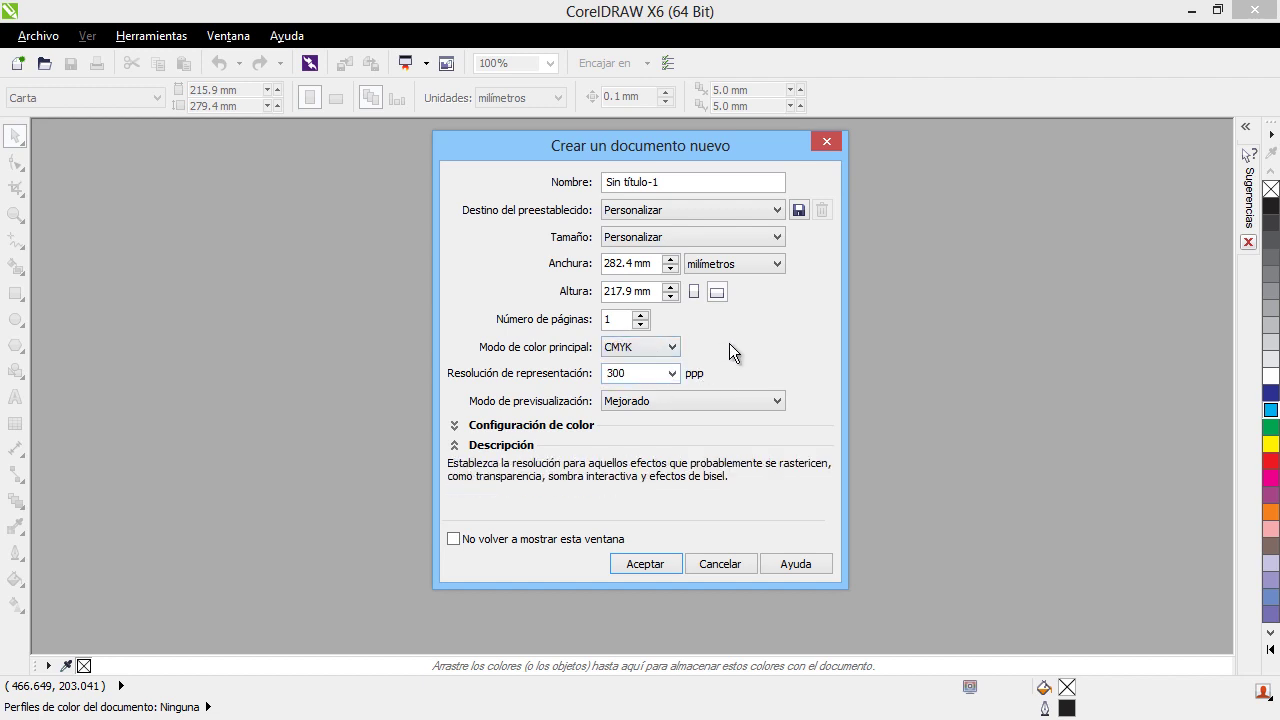
Check the preview modes and the colour profile configuration, and create the document with the chosen settings.
left_click(782, 398)
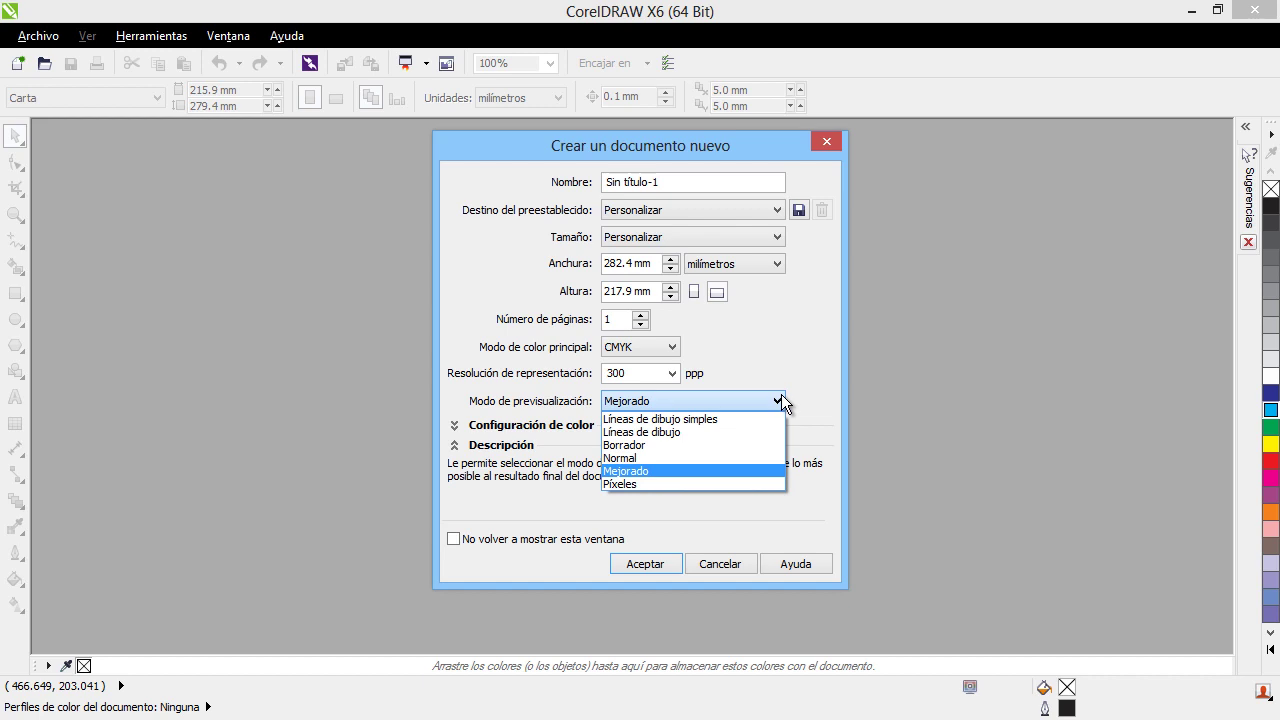
left_click(795, 365)
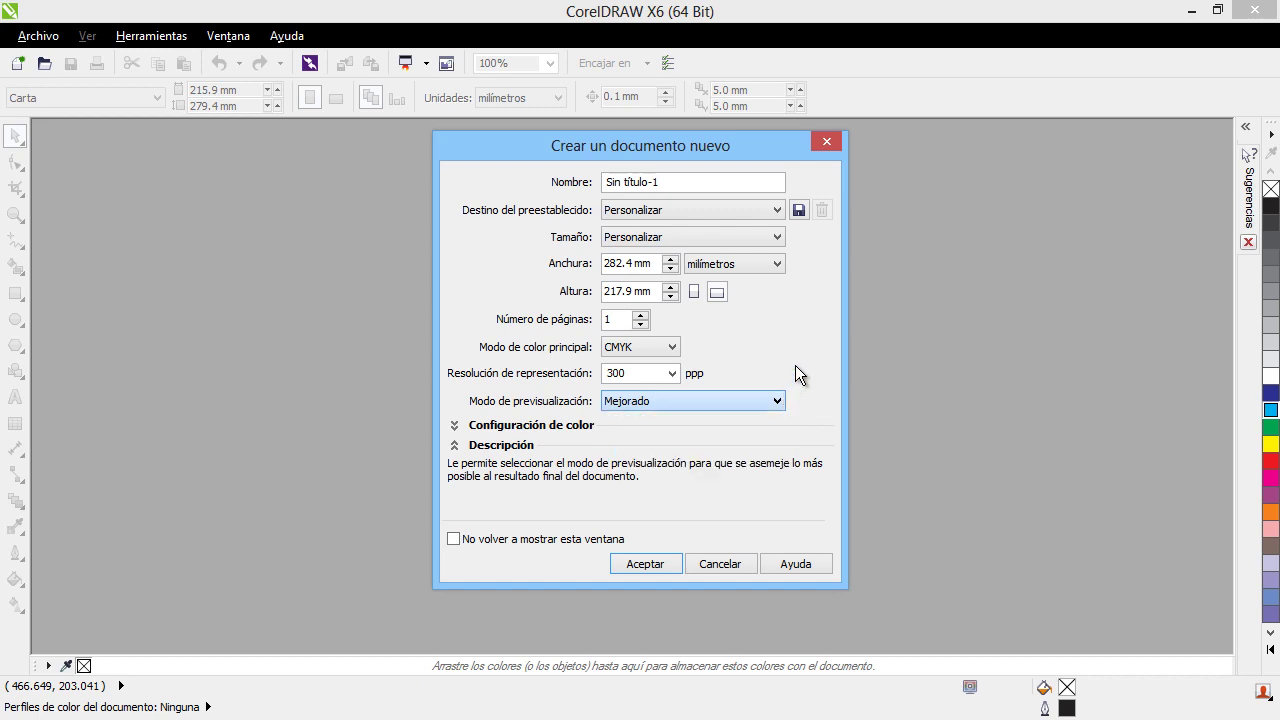
left_click(530, 426)
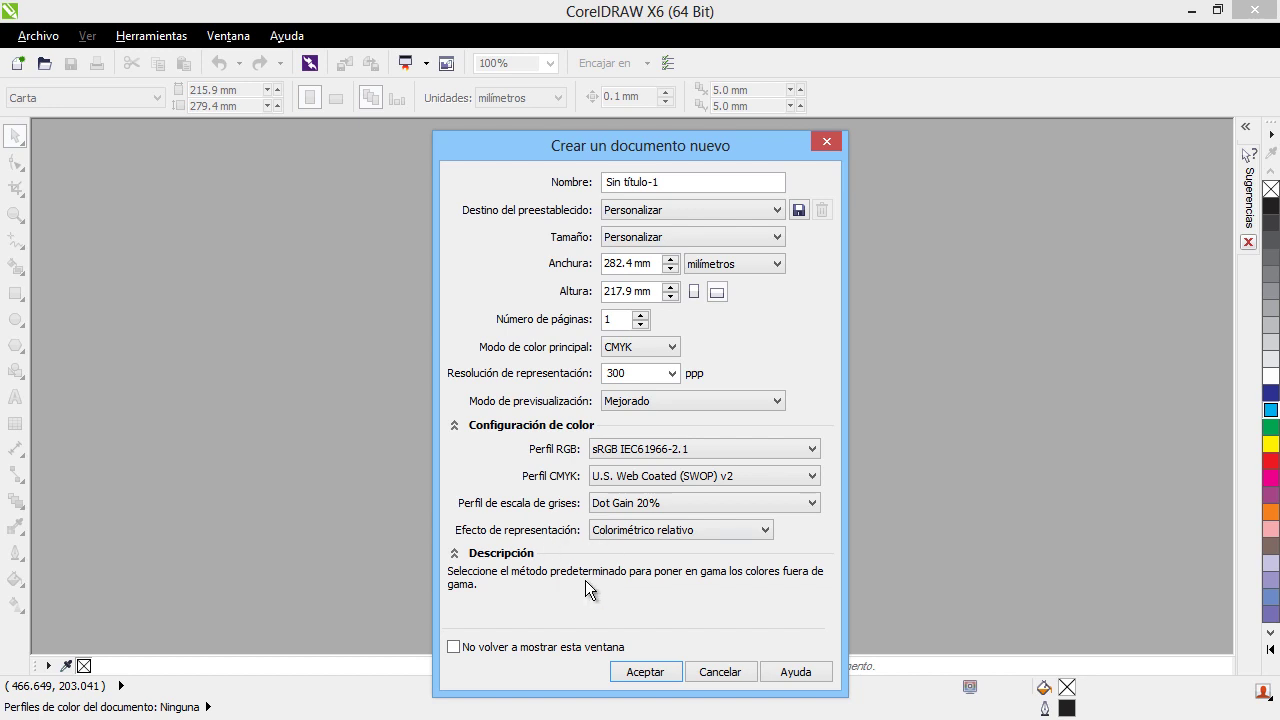
left_click(576, 426)
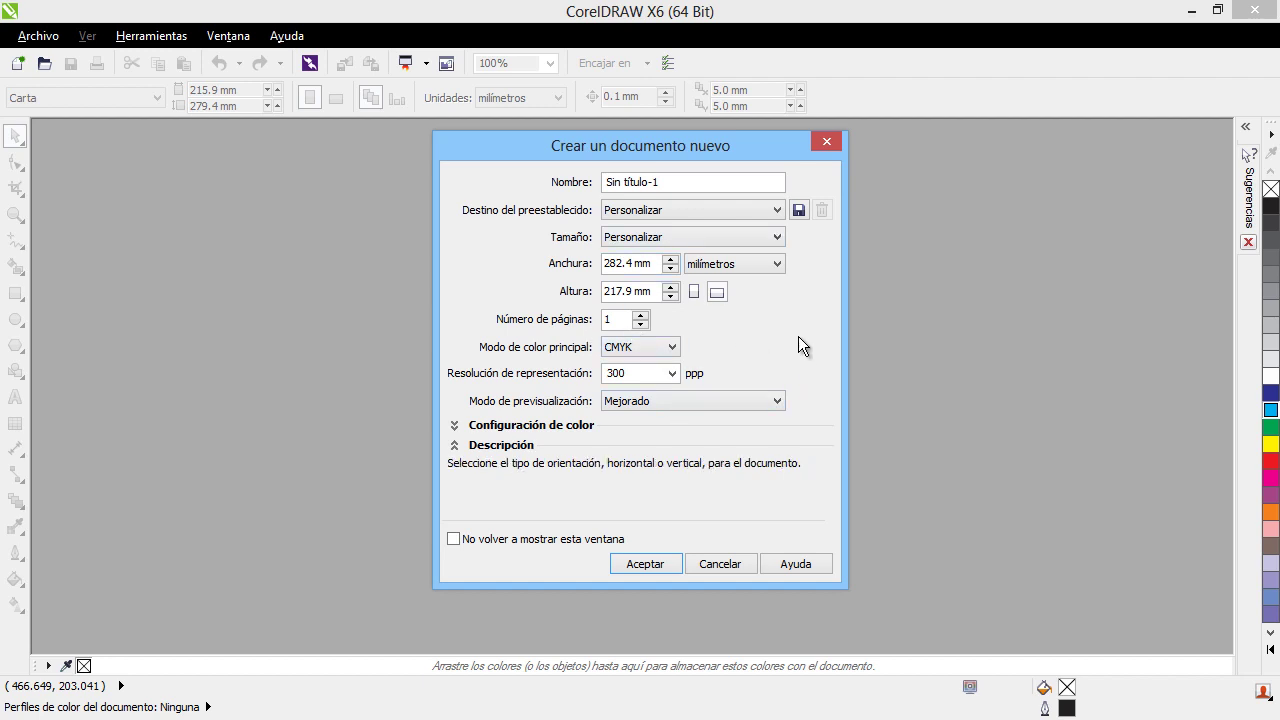
left_click(645, 564)
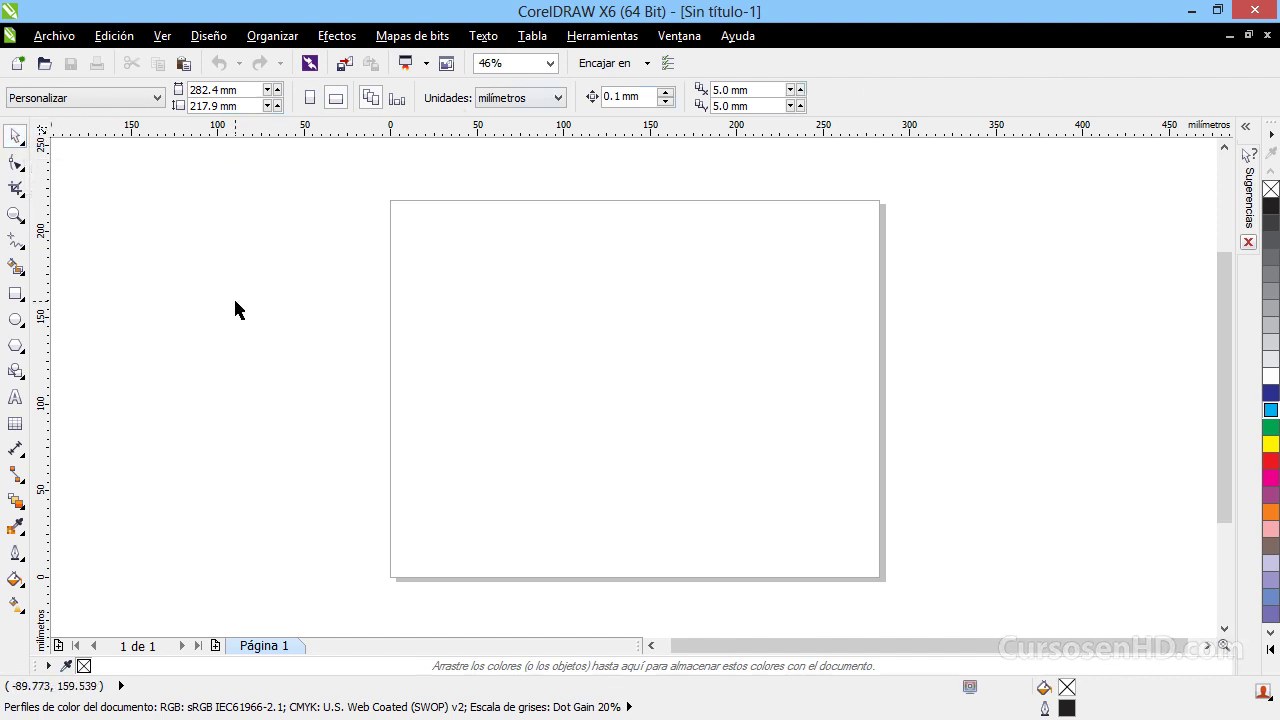
Try portrait orientation on the open page and return it to landscape.
left_click(16, 188)
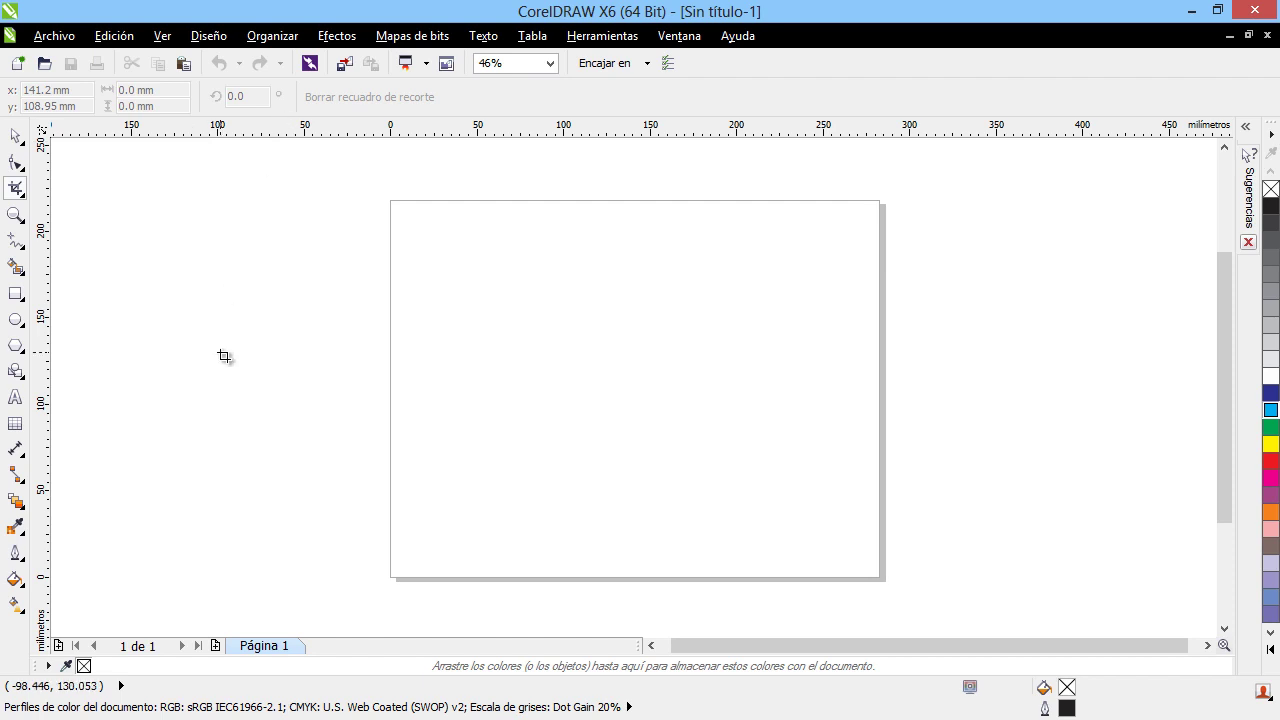
left_click(15, 135)
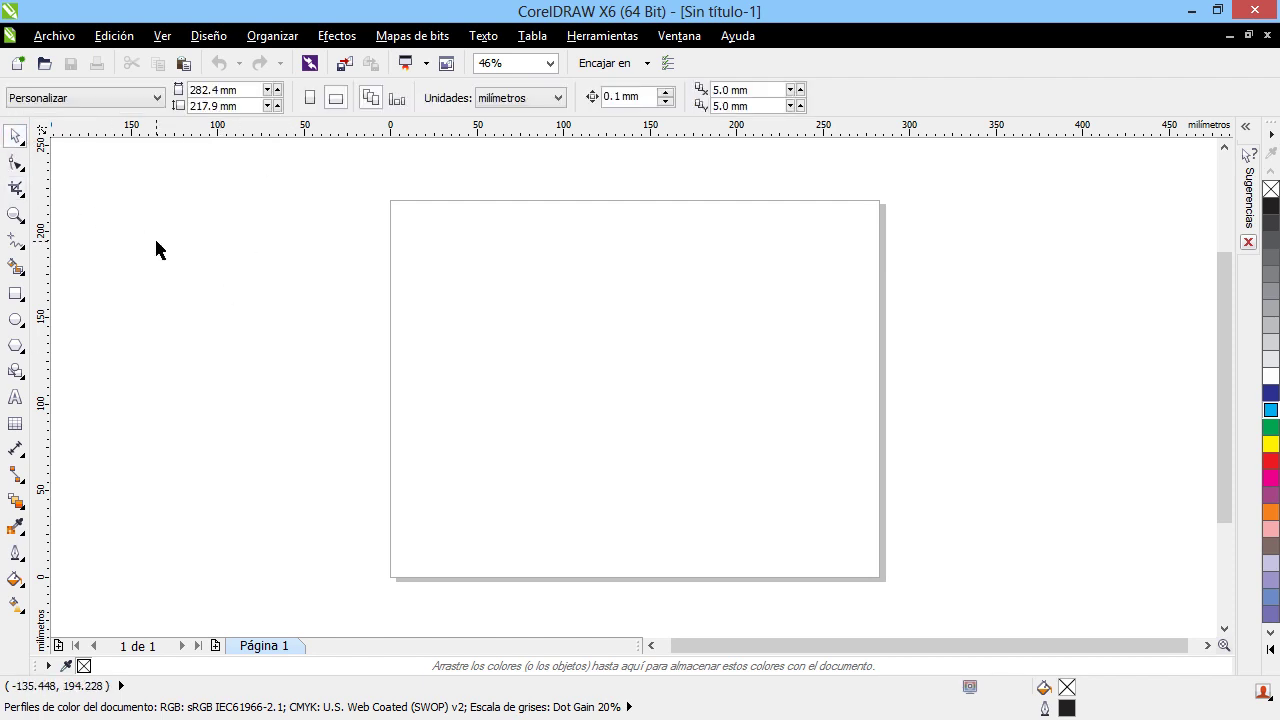
left_click(309, 98)
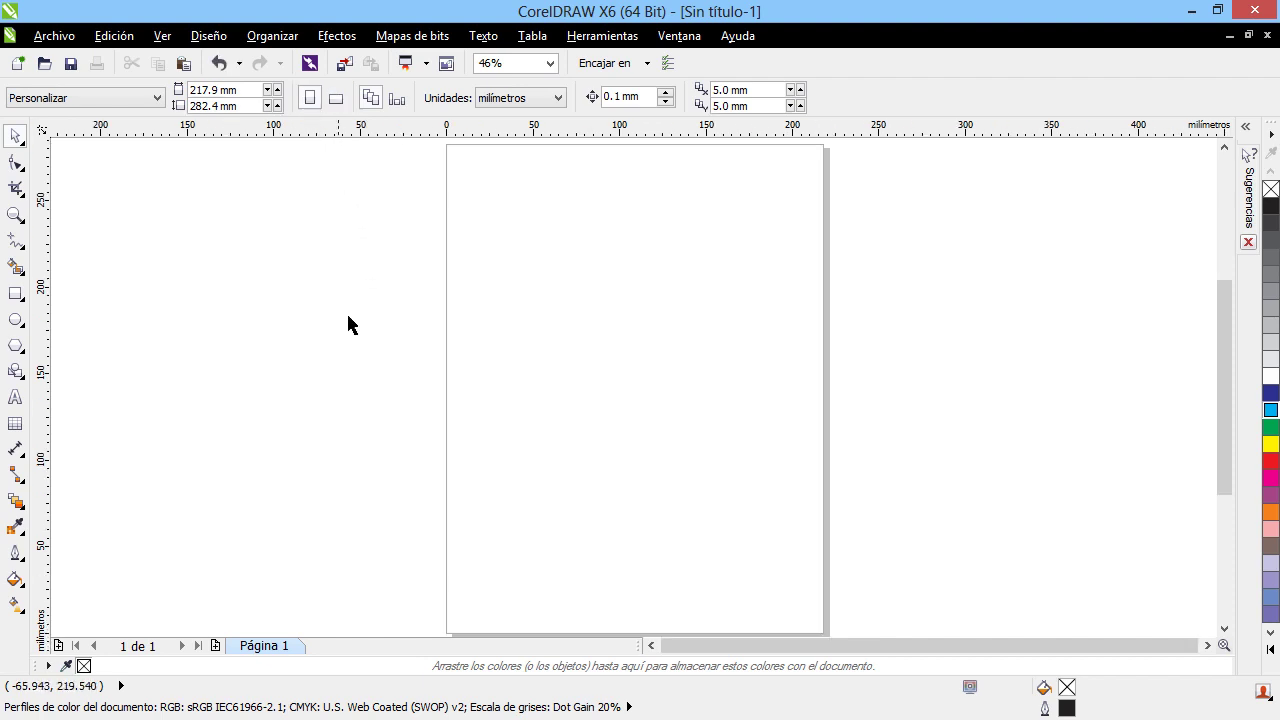
left_click(336, 100)
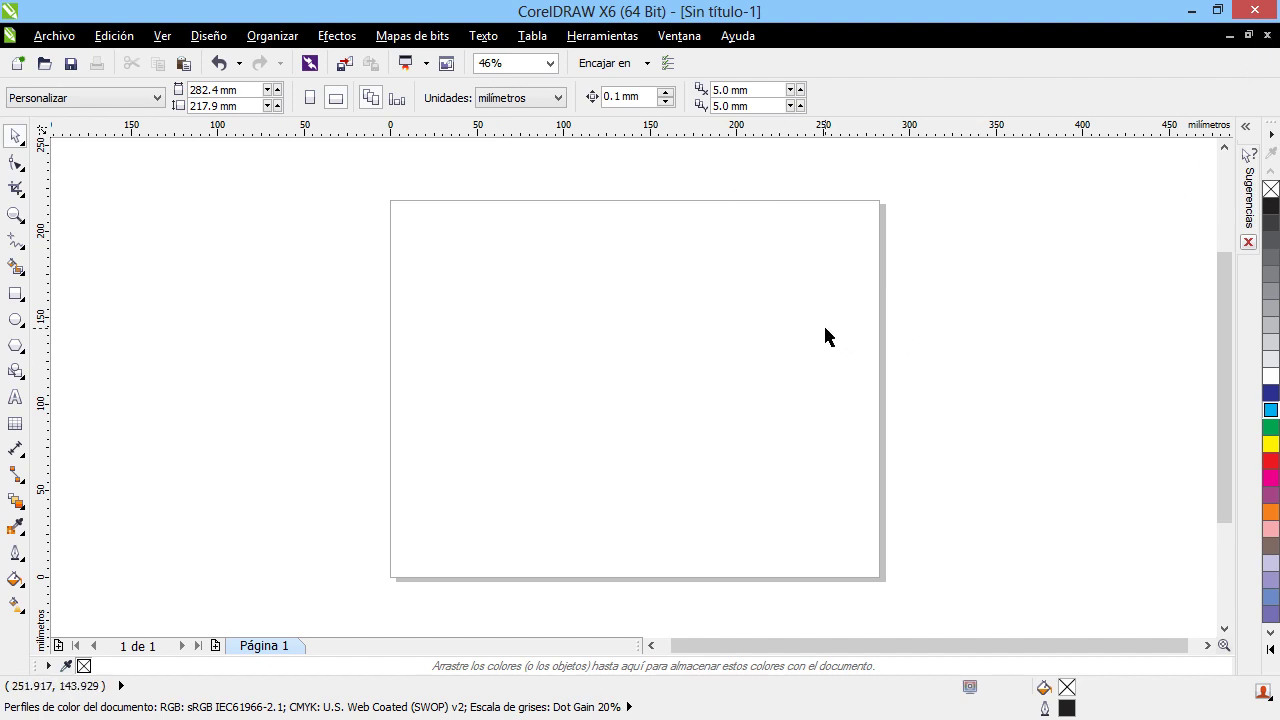
left_click(19, 66)
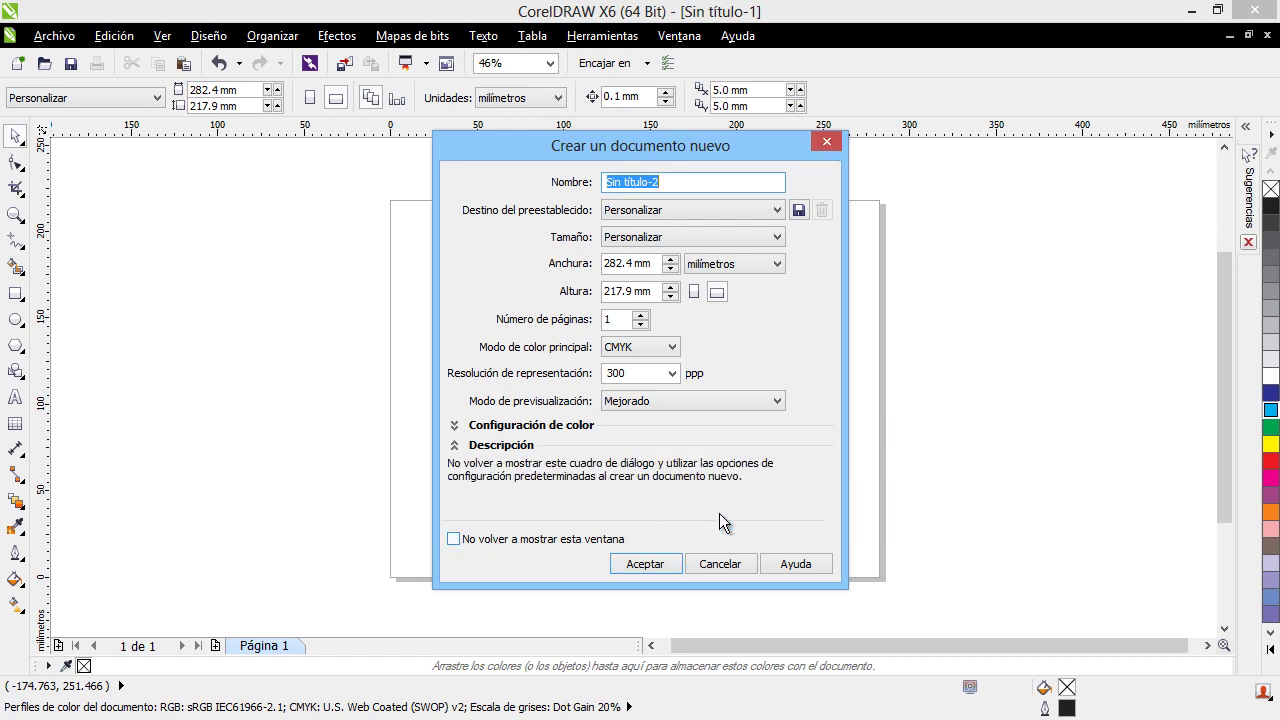
left_click(828, 143)
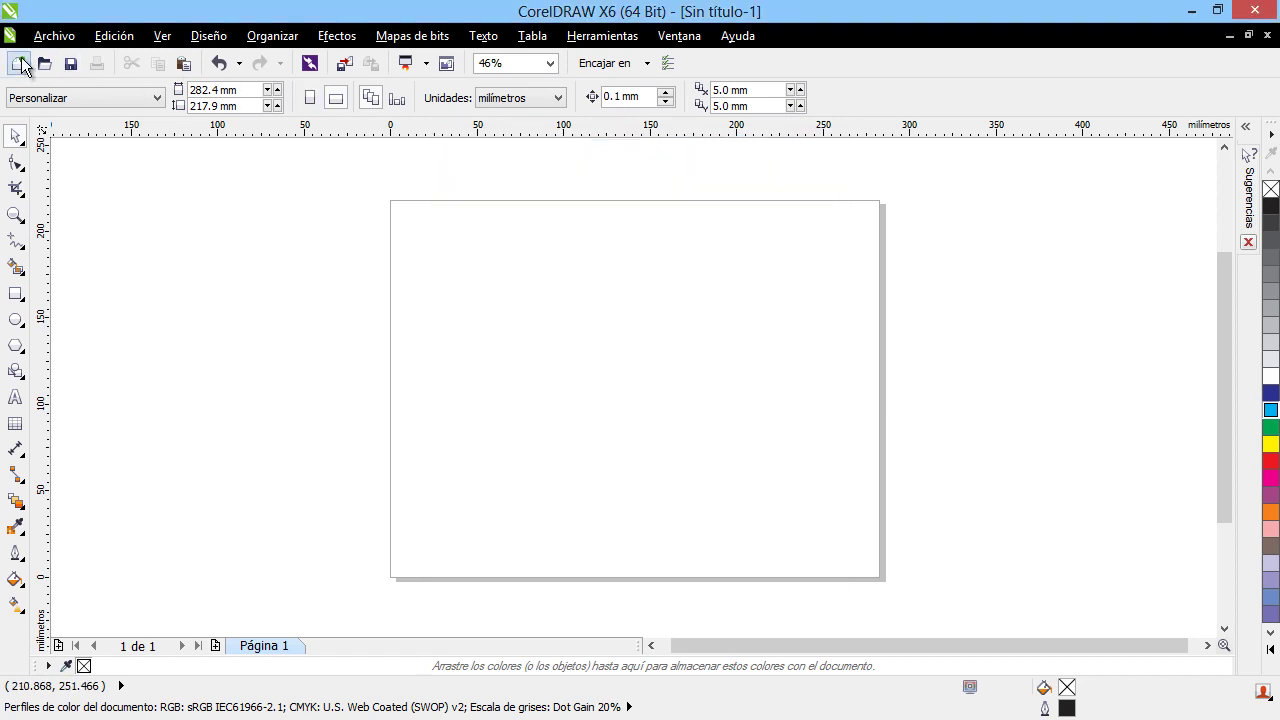
left_click(54, 36)
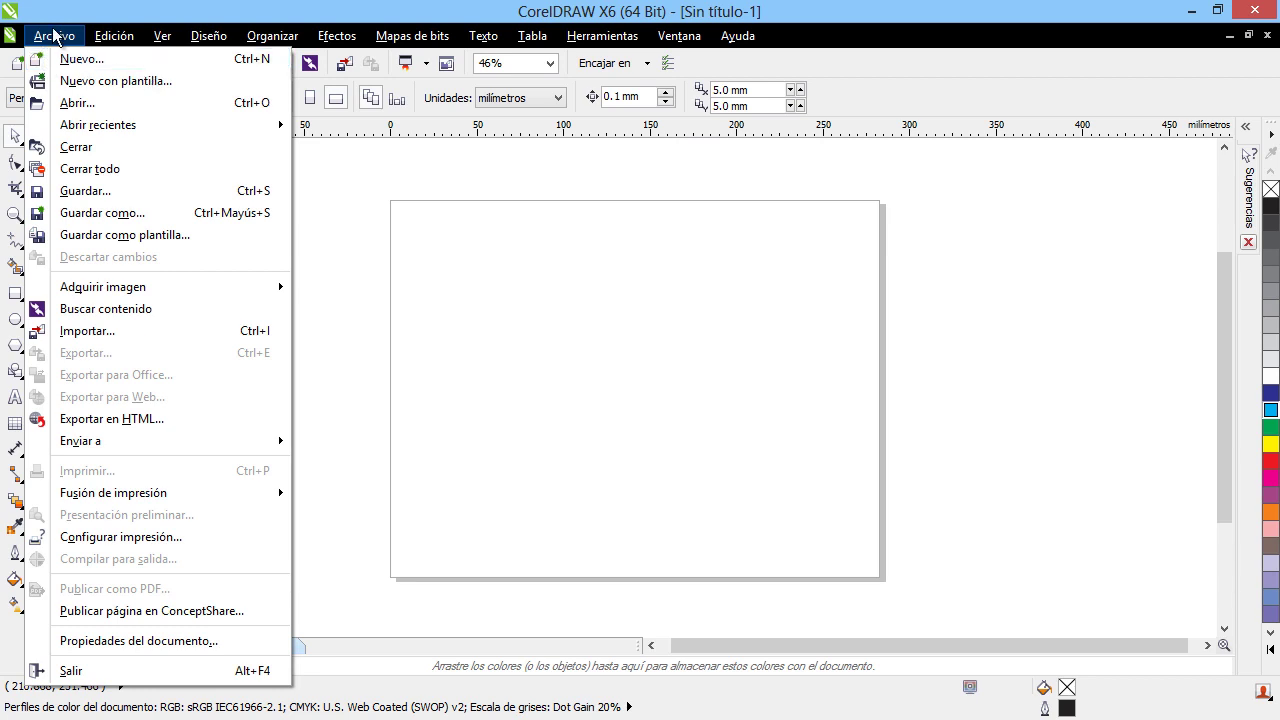
left_click(54, 36)
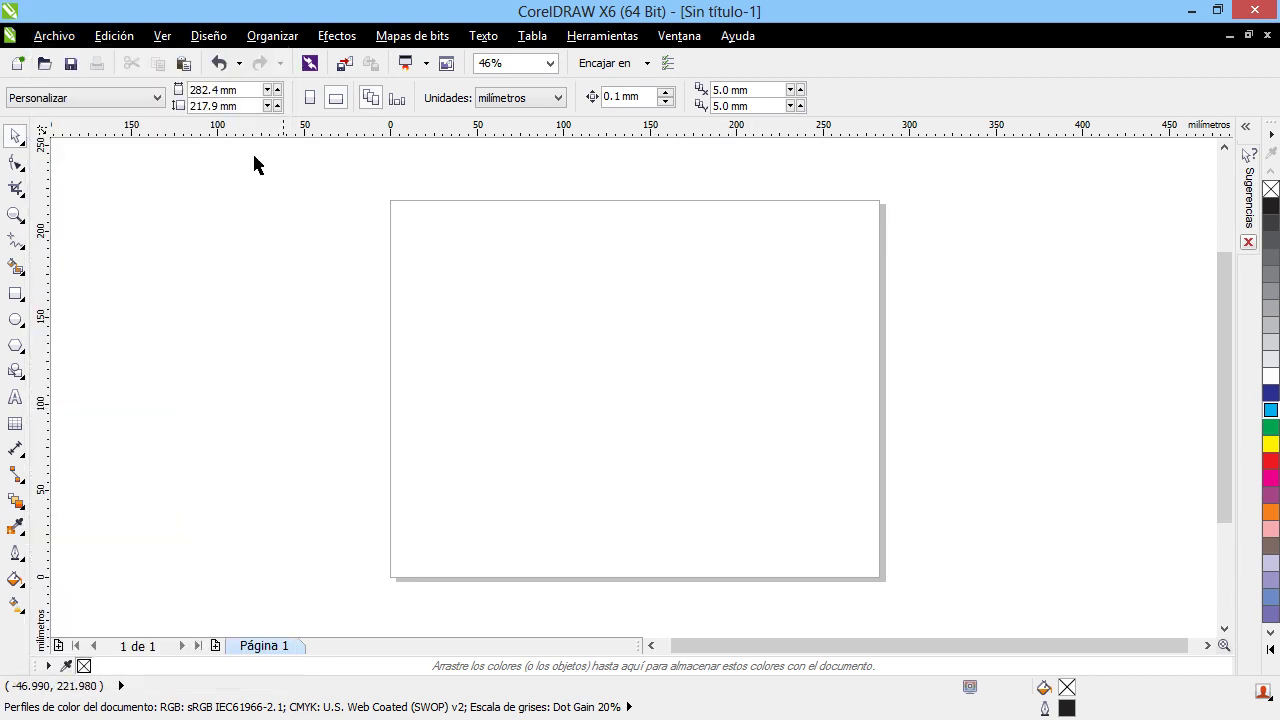
left_click(54, 36)
left_click(60, 60)
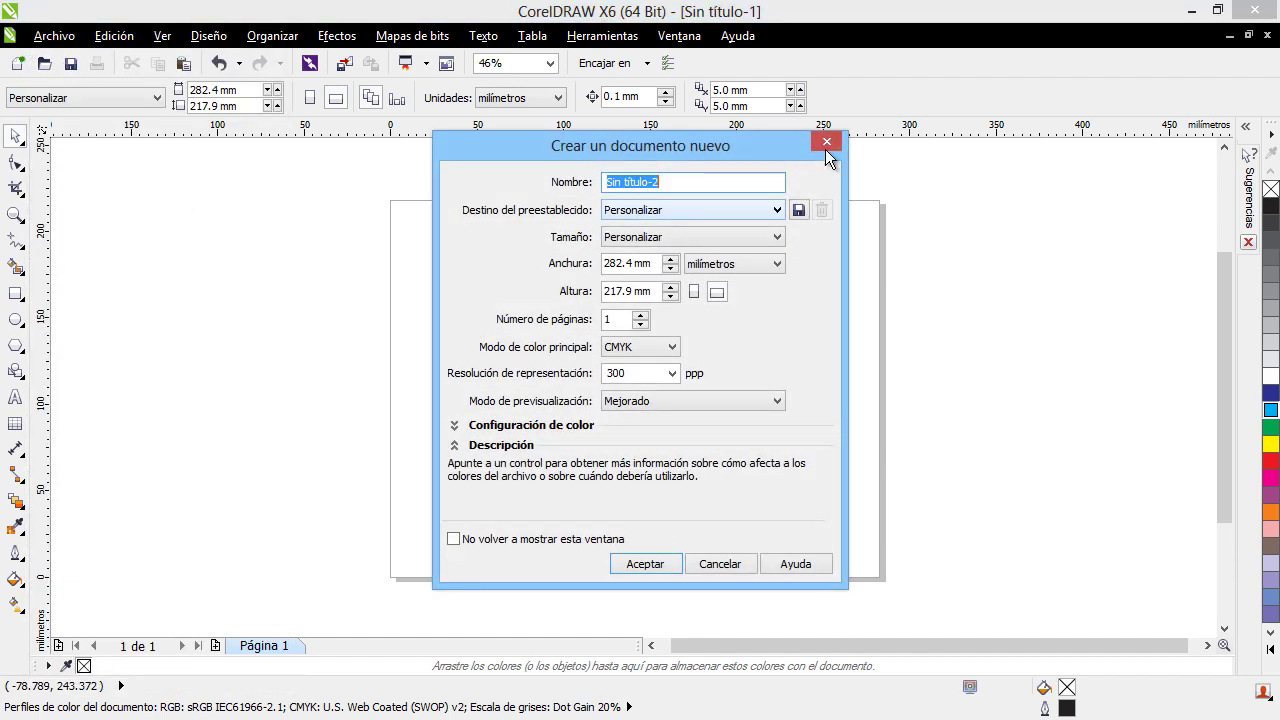
left_click(825, 145)
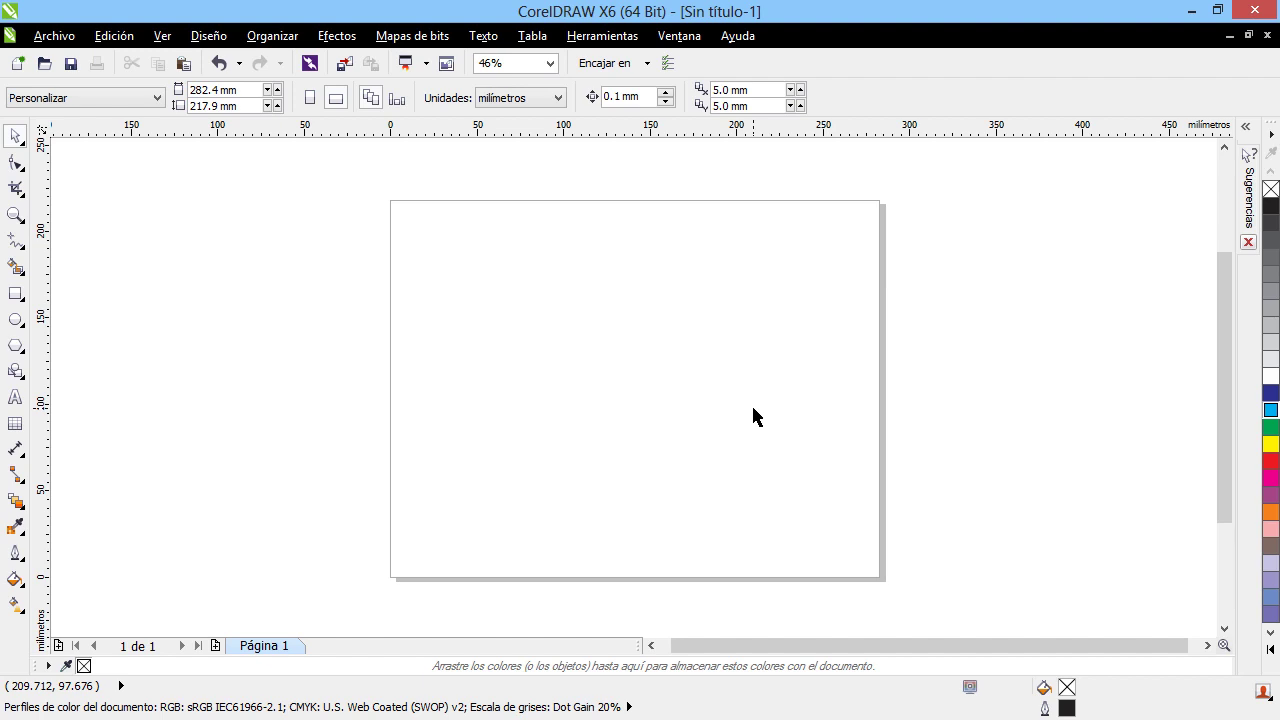
Close the open document without saving and create a new landscape one with the custom 282.4 × 217.9 mm page size.
left_click(1267, 35)
left_click(632, 410)
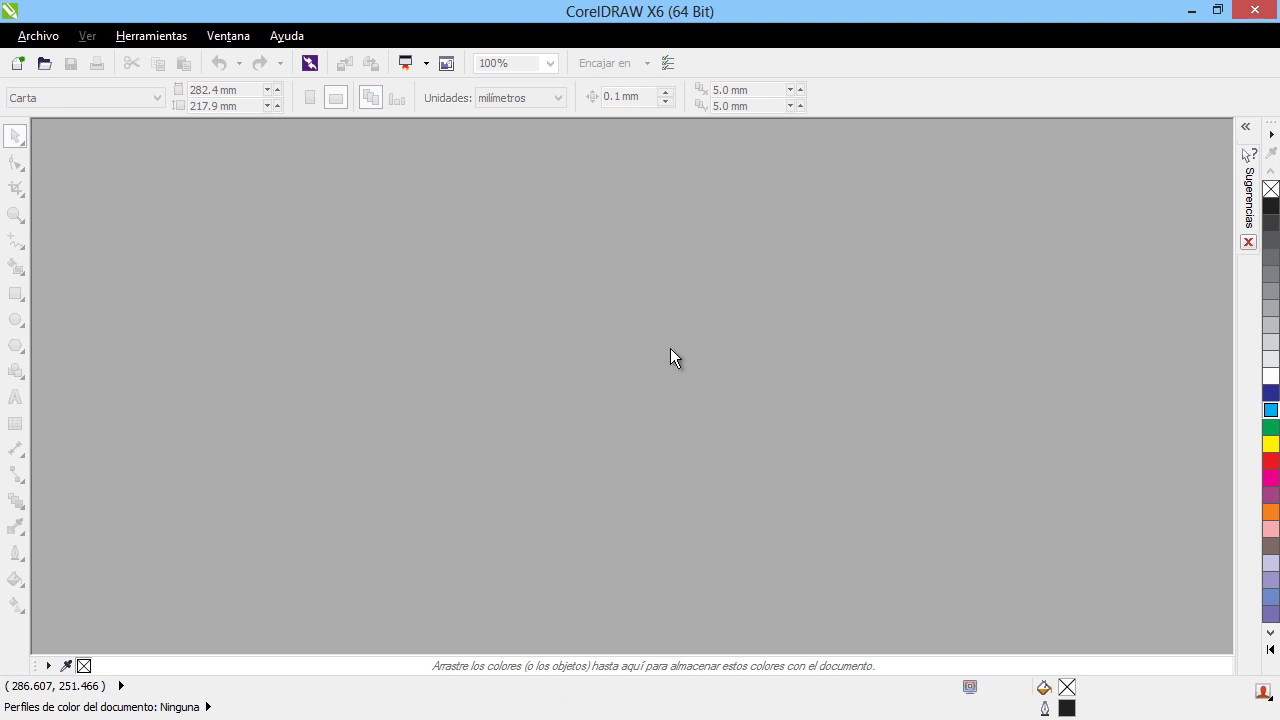
left_click(17, 63)
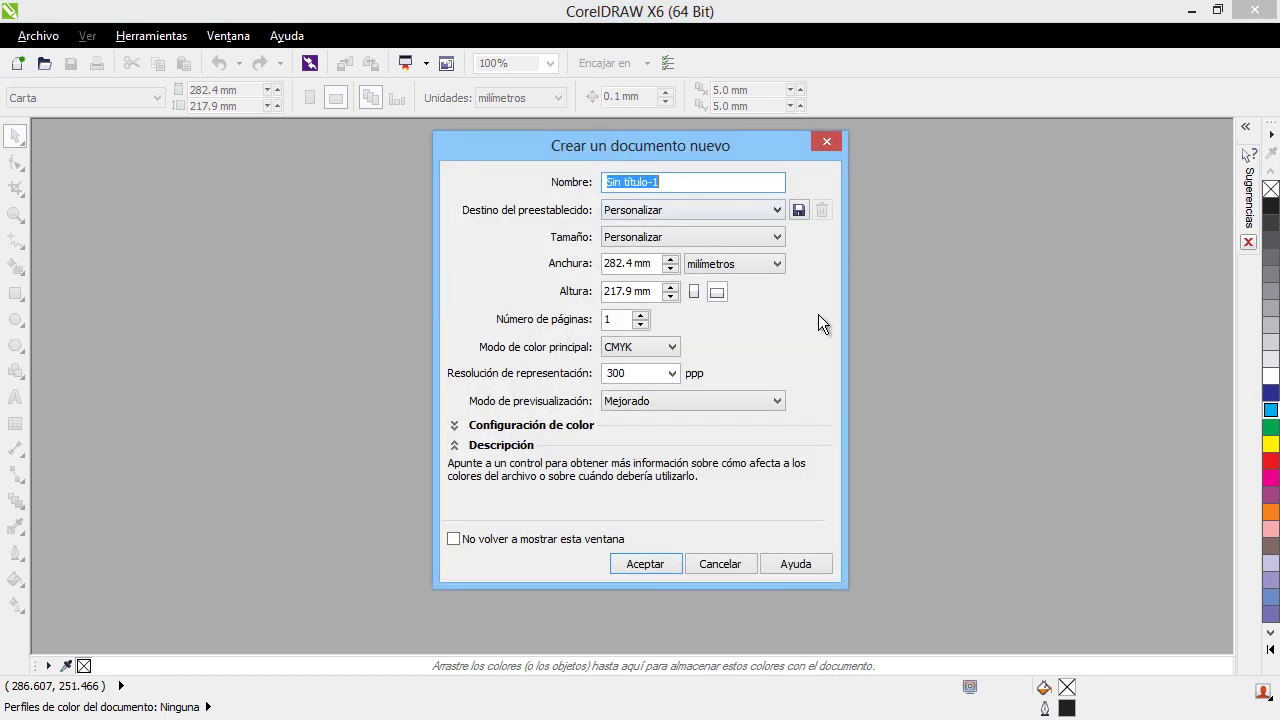
left_click(652, 566)
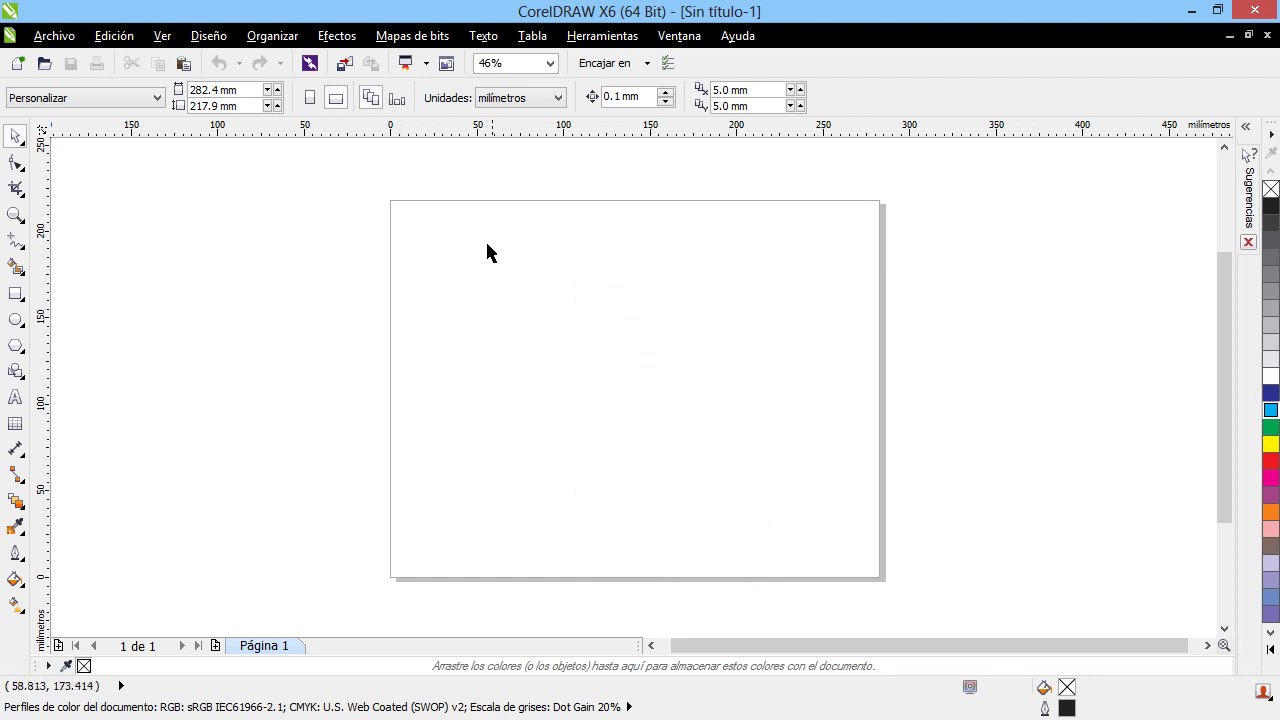
Create a second document from the "Predeterminadas de CorelDRAW" preset with the Tabloide page size, and close it again.
left_click(17, 63)
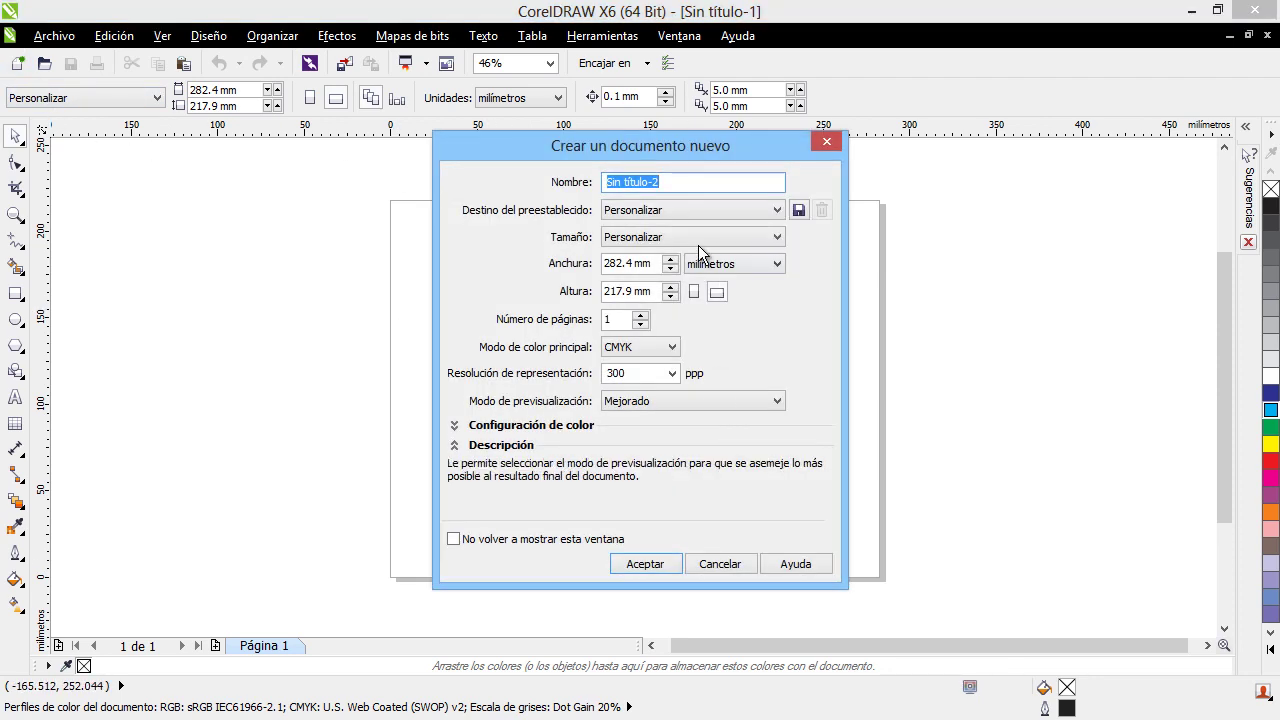
left_click(698, 211)
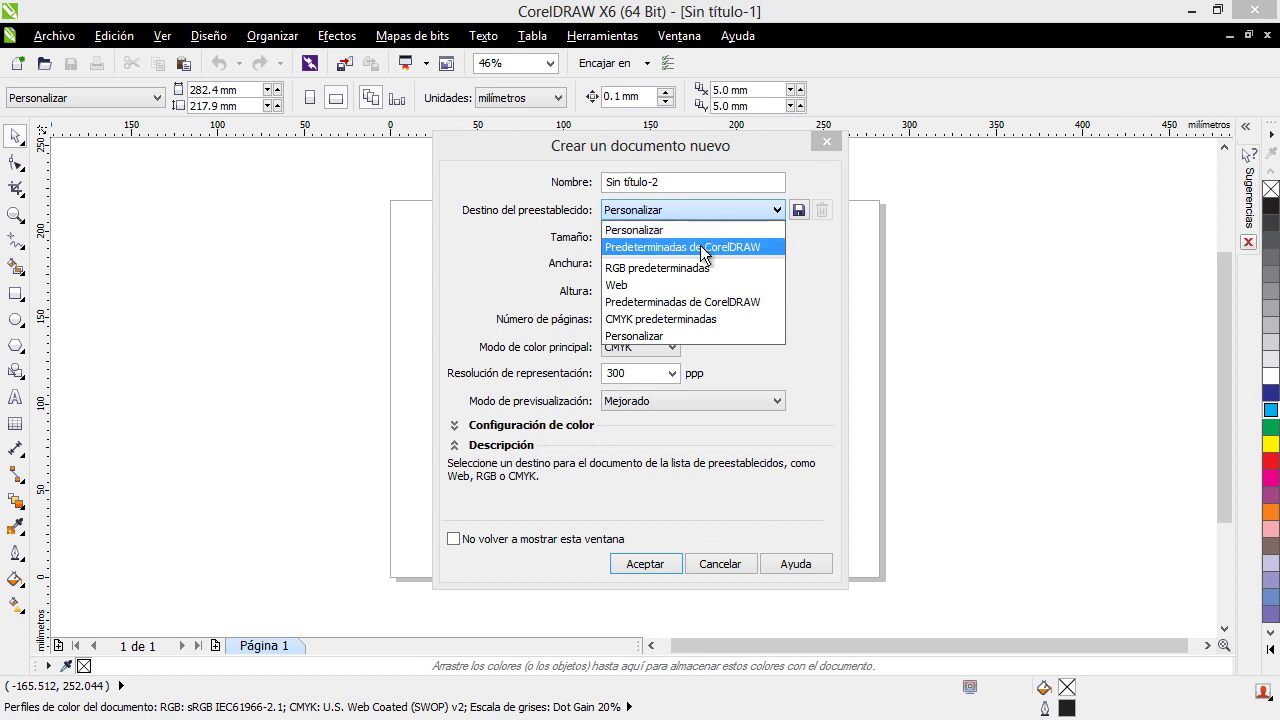
left_click(701, 245)
left_click(669, 237)
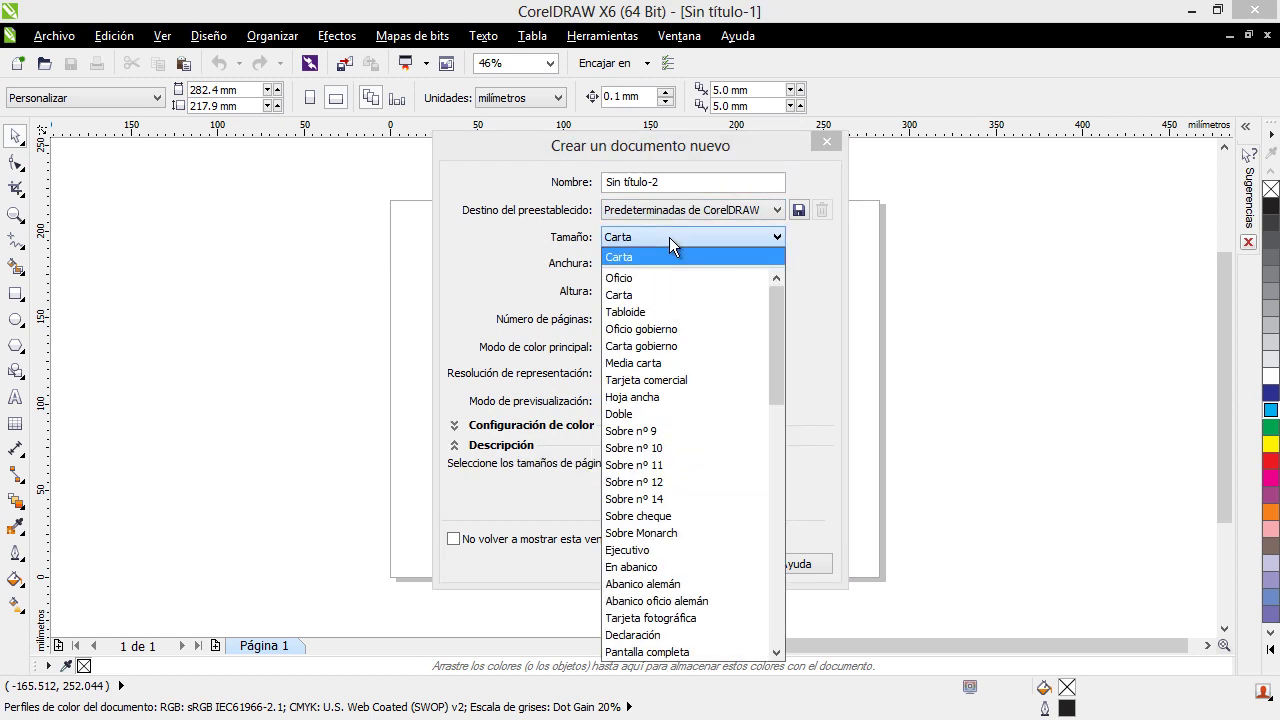
left_click(670, 312)
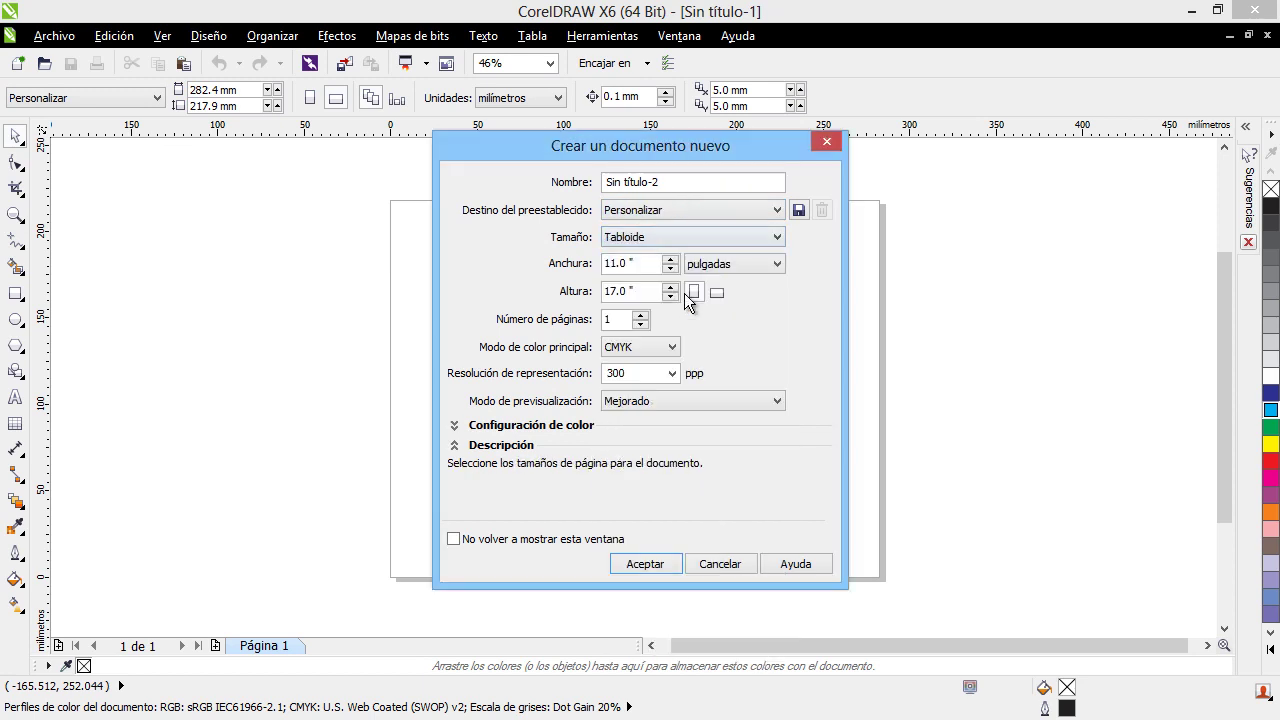
left_click(645, 564)
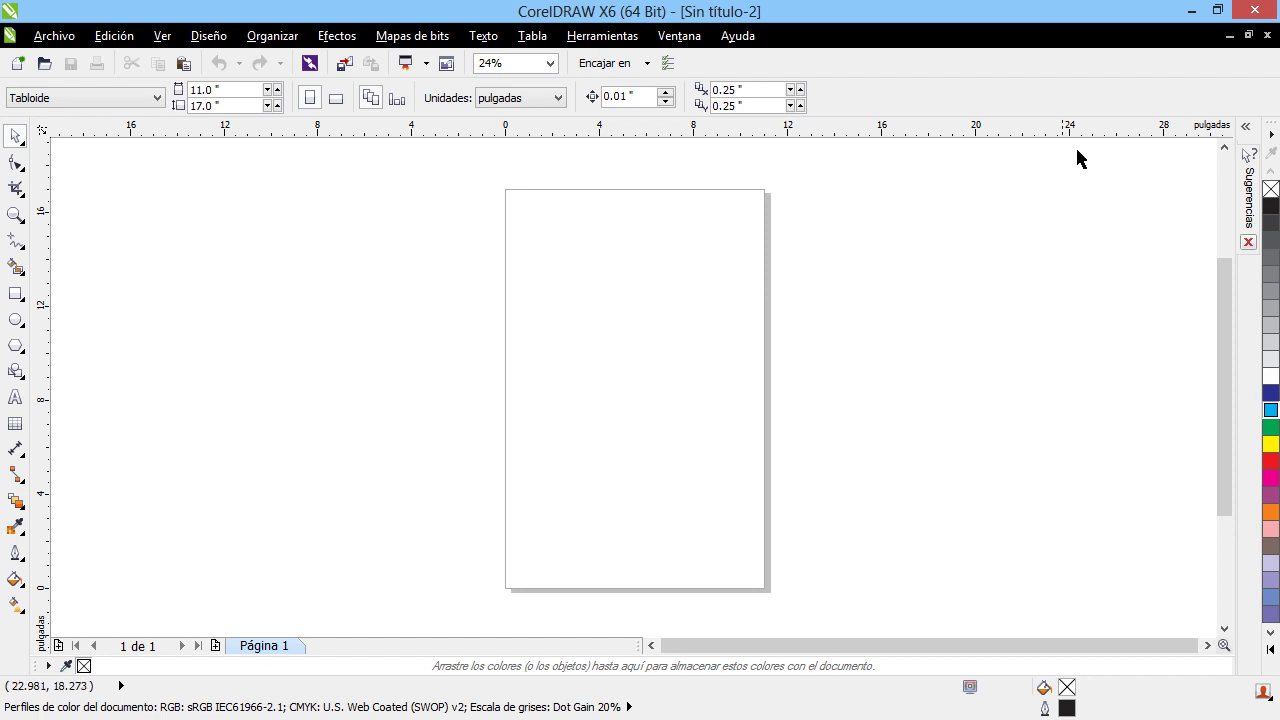
left_click(1267, 38)
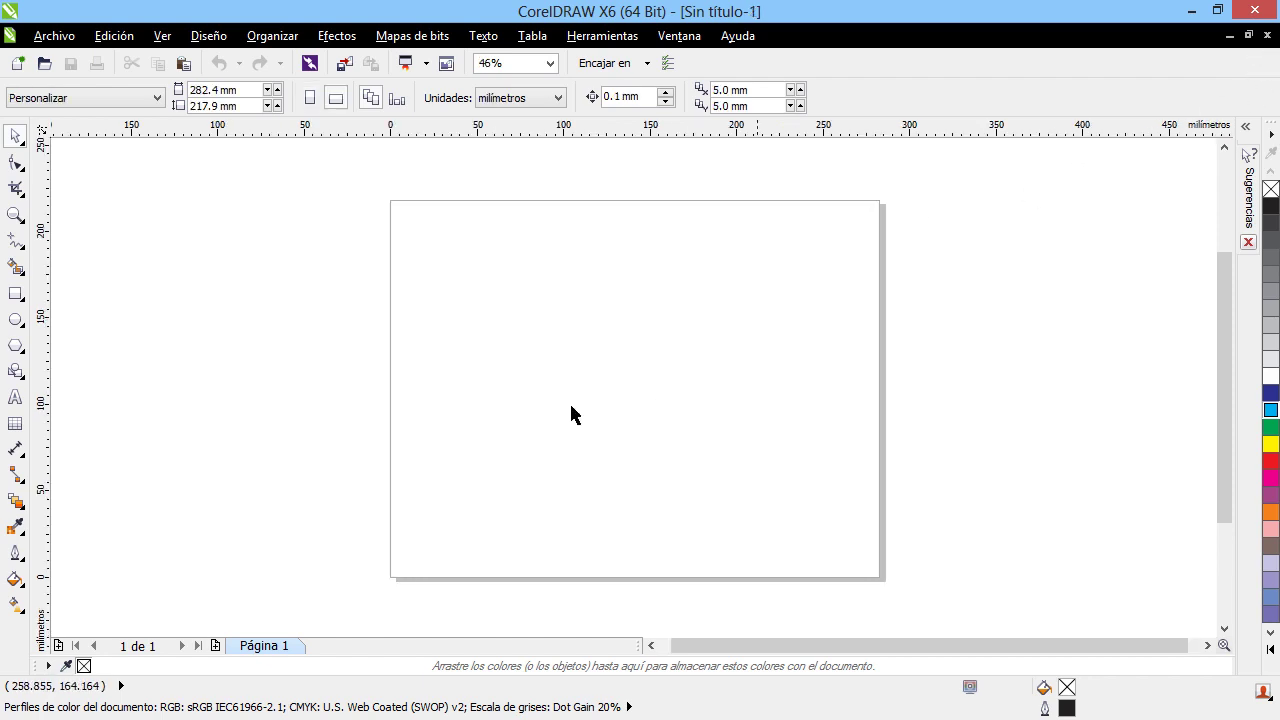